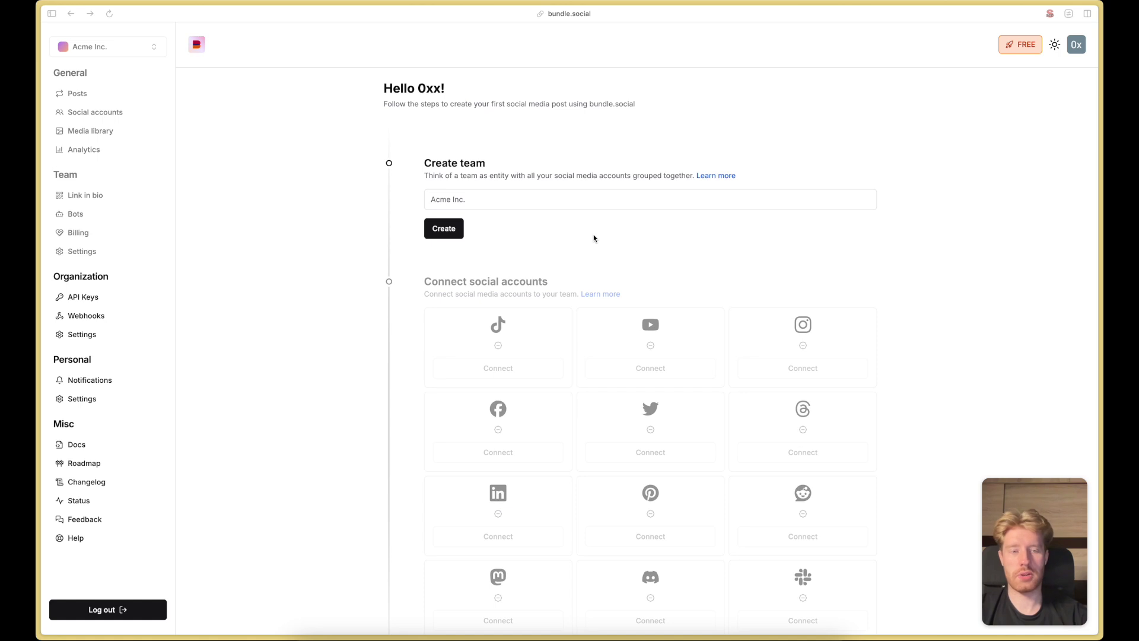
# Create the team 'test', connect its TikTok account, and begin connecting YouTube.
pyautogui.click(509, 206)
pyautogui.write('test')
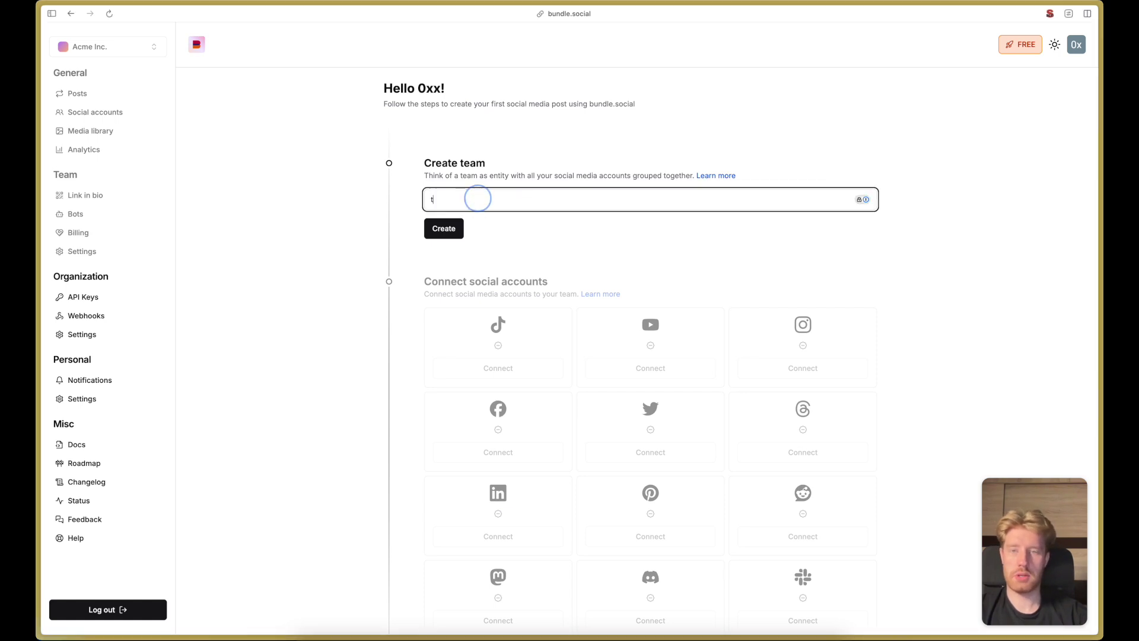
pyautogui.click(441, 236)
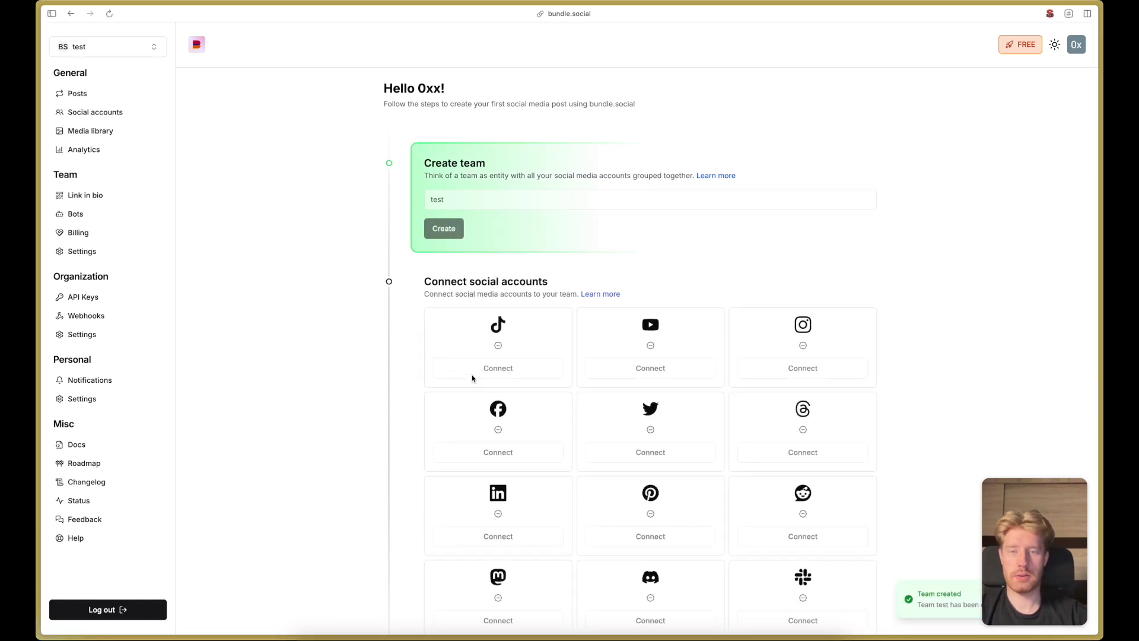
pyautogui.click(492, 370)
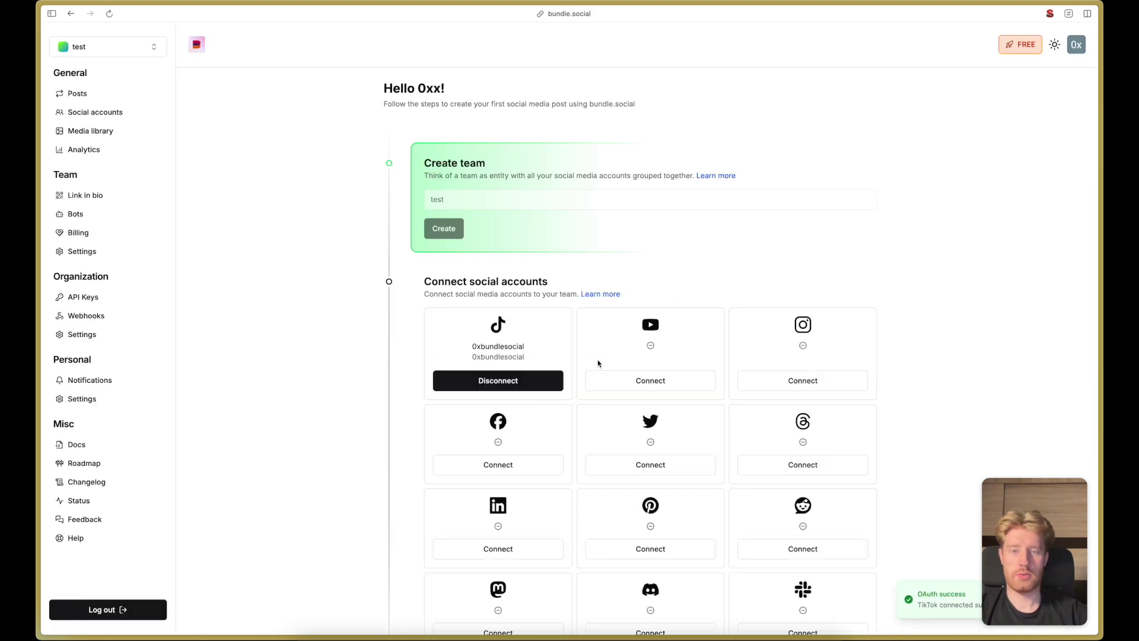
pyautogui.click(627, 379)
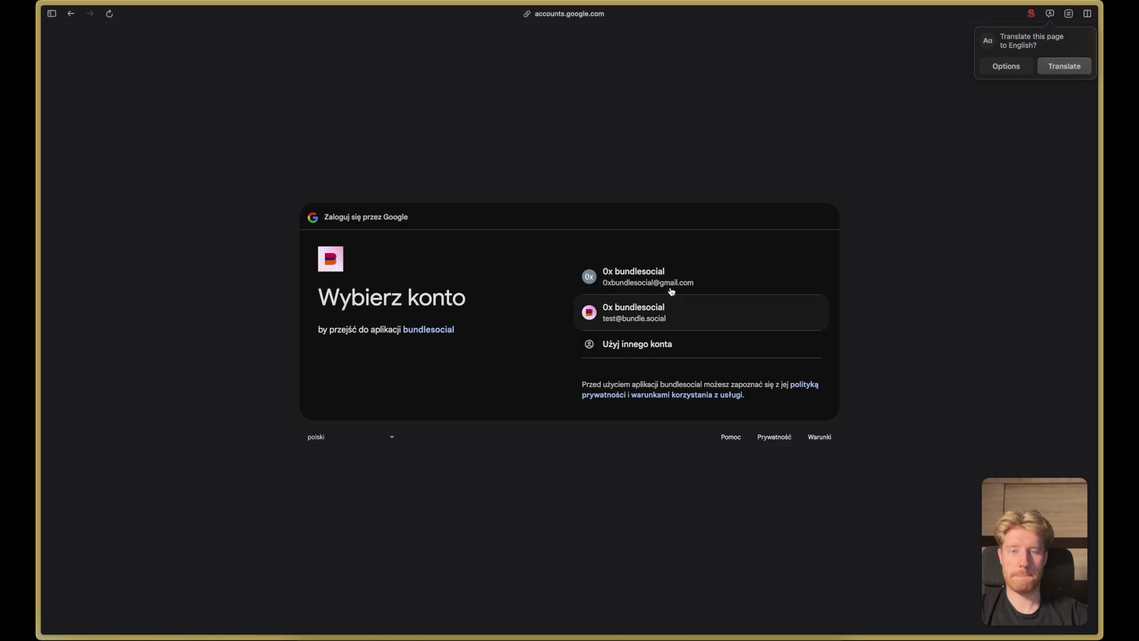
# Choose the first listed Google account to authorize YouTube.
pyautogui.click(664, 282)
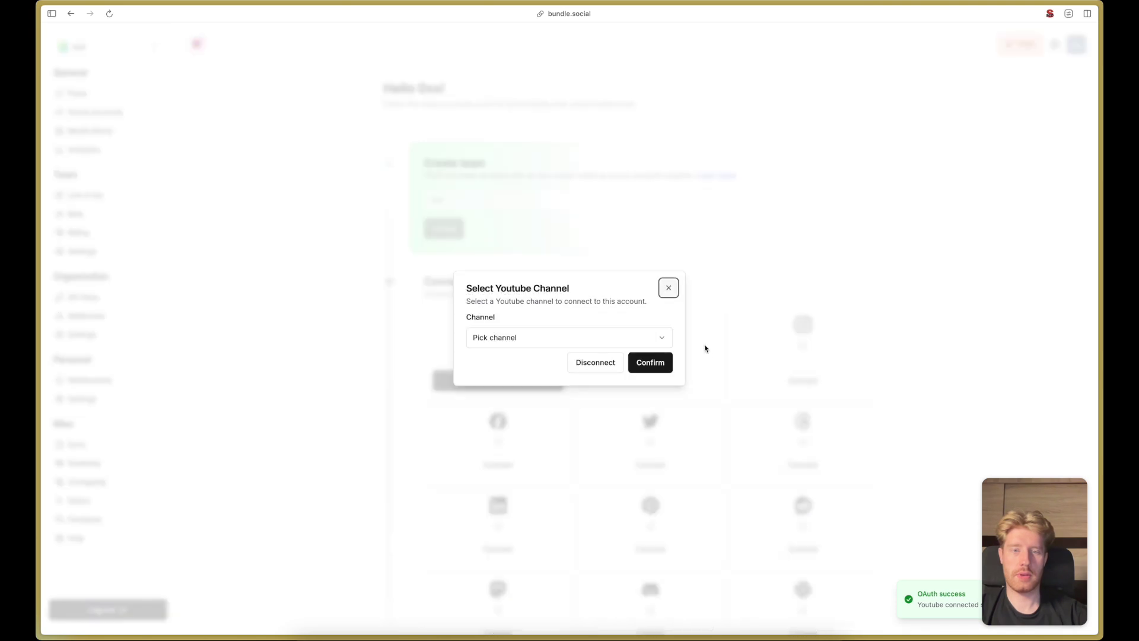
# Pick and confirm the only available YouTube channel, then go to the Posts page.
pyautogui.click(655, 338)
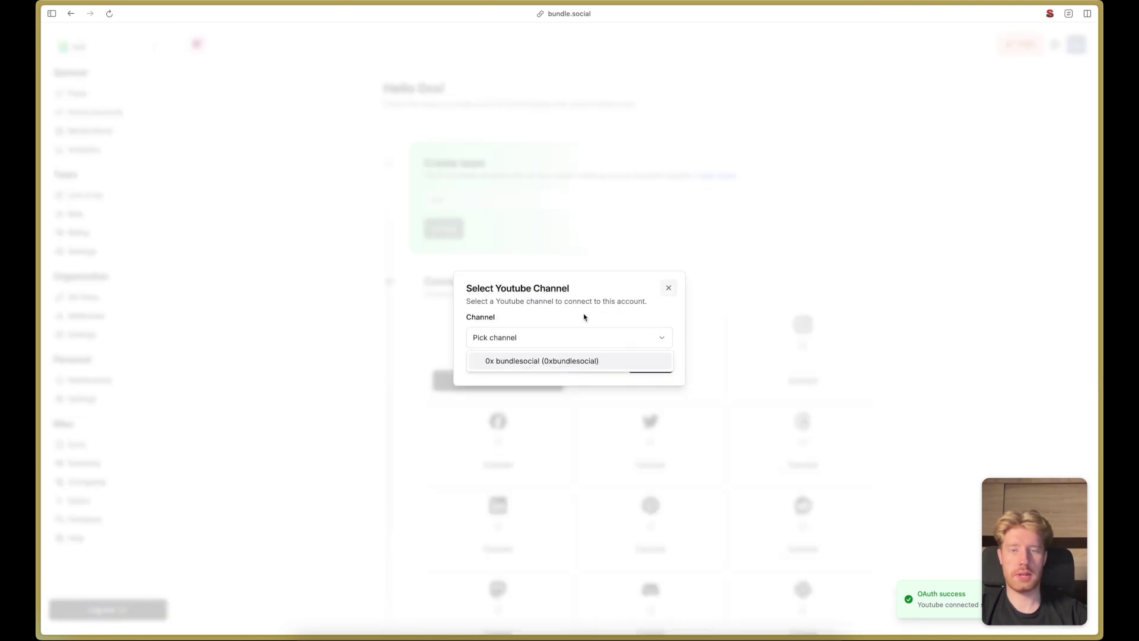
pyautogui.click(541, 364)
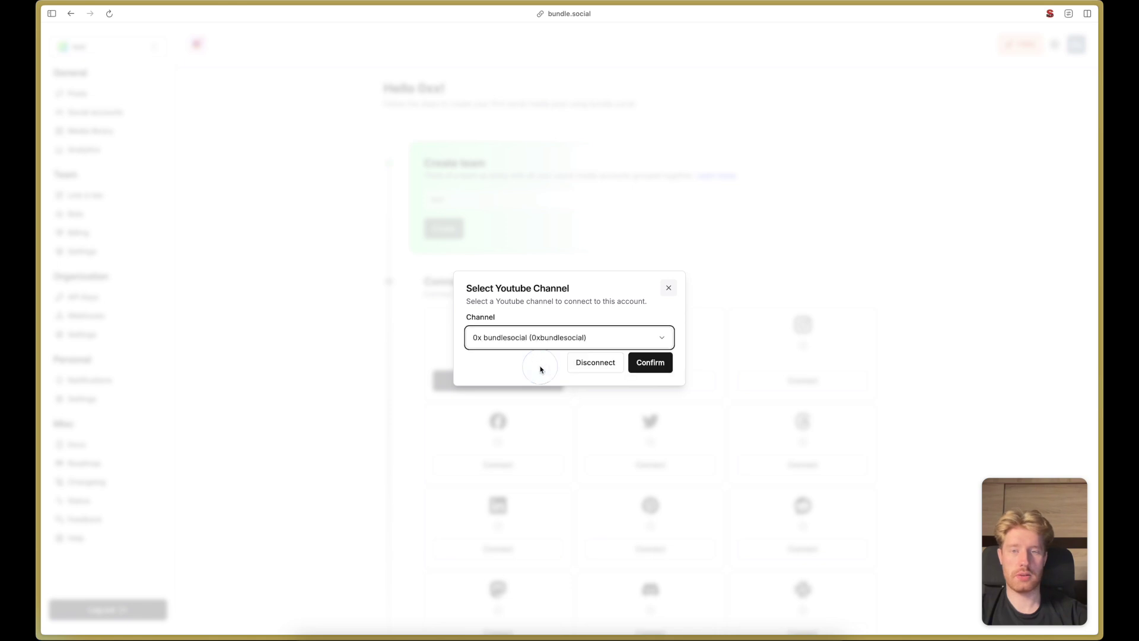
pyautogui.click(650, 362)
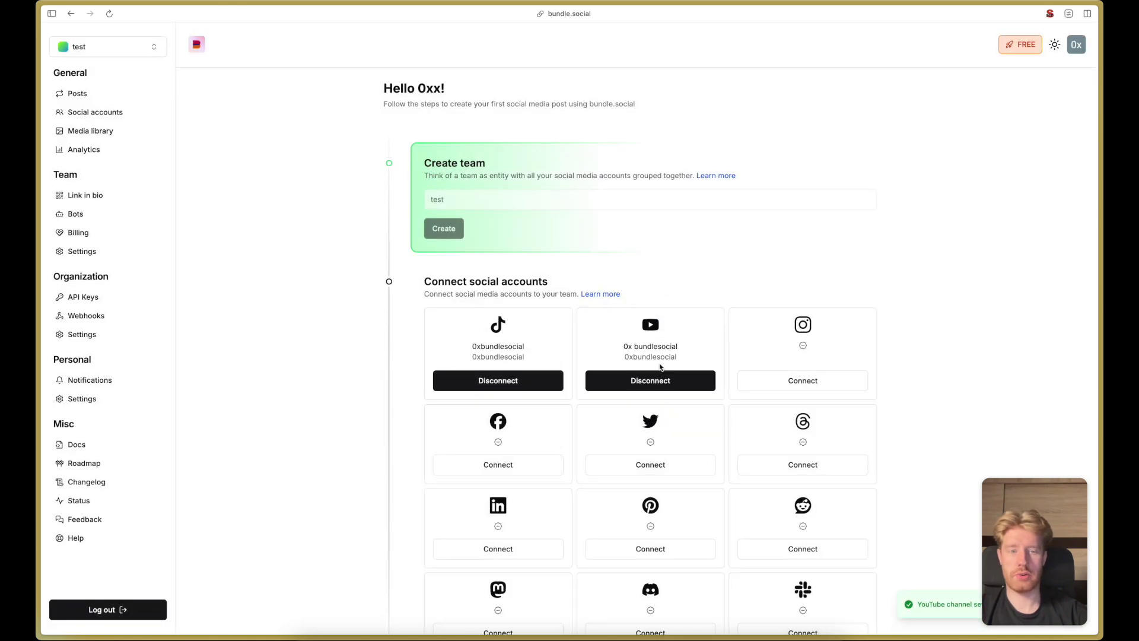
pyautogui.click(77, 93)
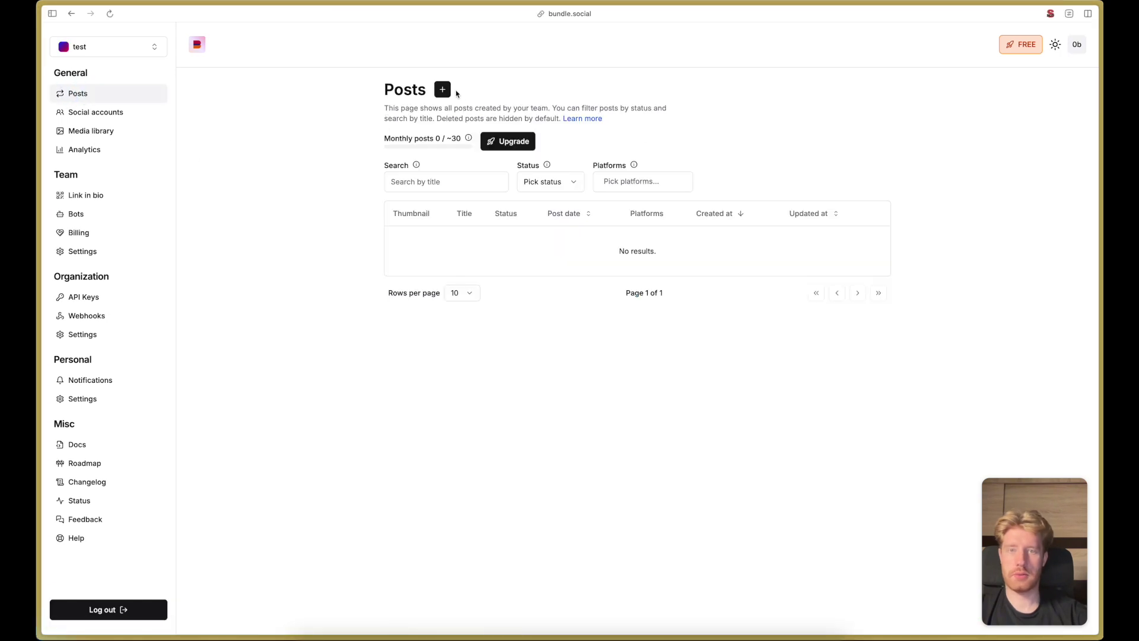
# Start a new post targeting both the TikTok and YouTube accounts.
pyautogui.click(442, 89)
pyautogui.click(433, 172)
pyautogui.click(555, 170)
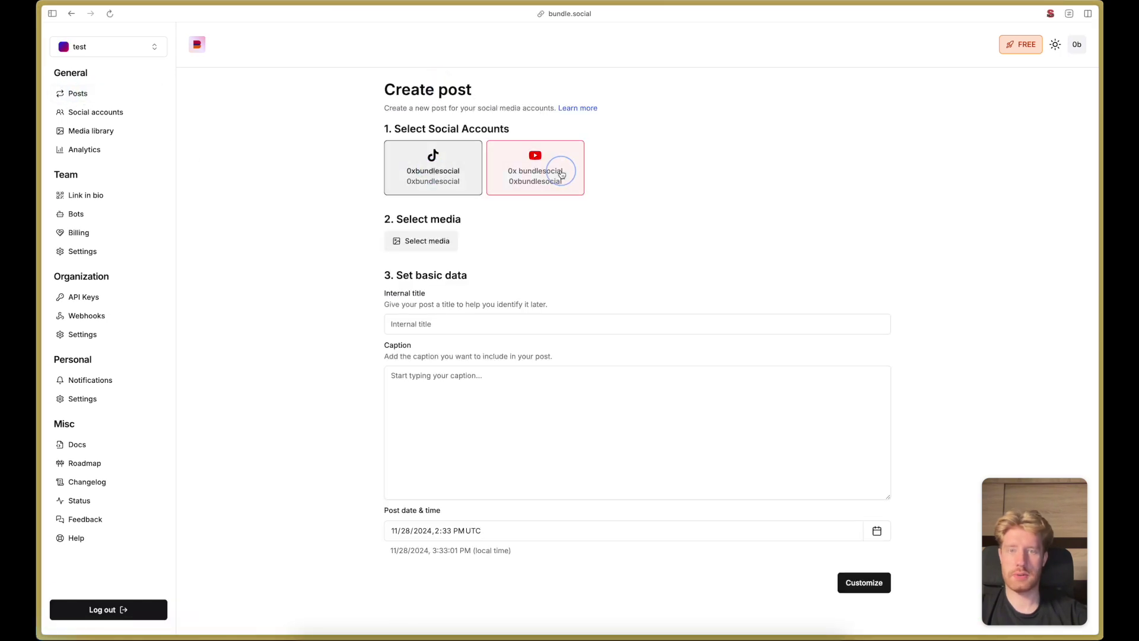
# Upload the June sunset mp4 video and attach it as the post's media.
pyautogui.click(430, 238)
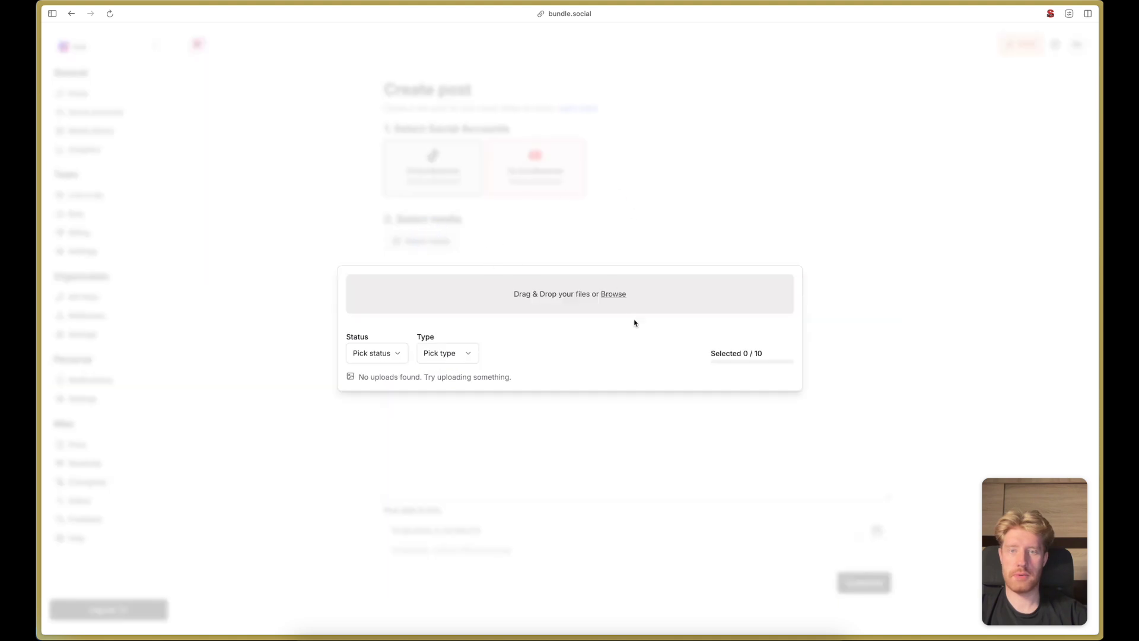
pyautogui.click(609, 294)
pyautogui.scroll(-5, 685, 329)
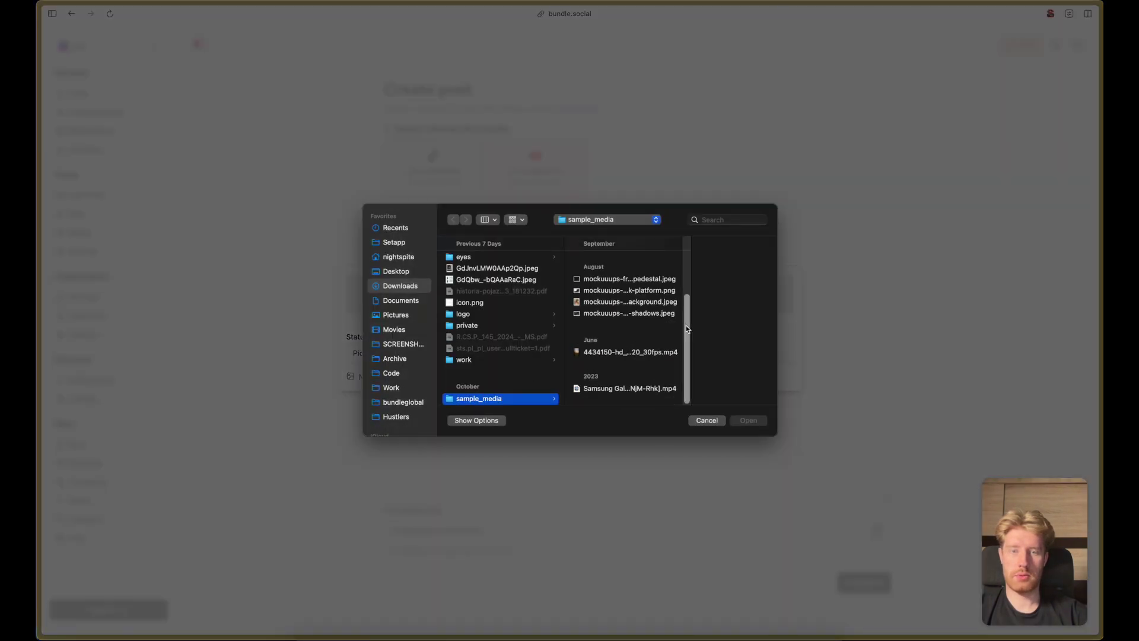
pyautogui.click(611, 357)
pyautogui.click(748, 420)
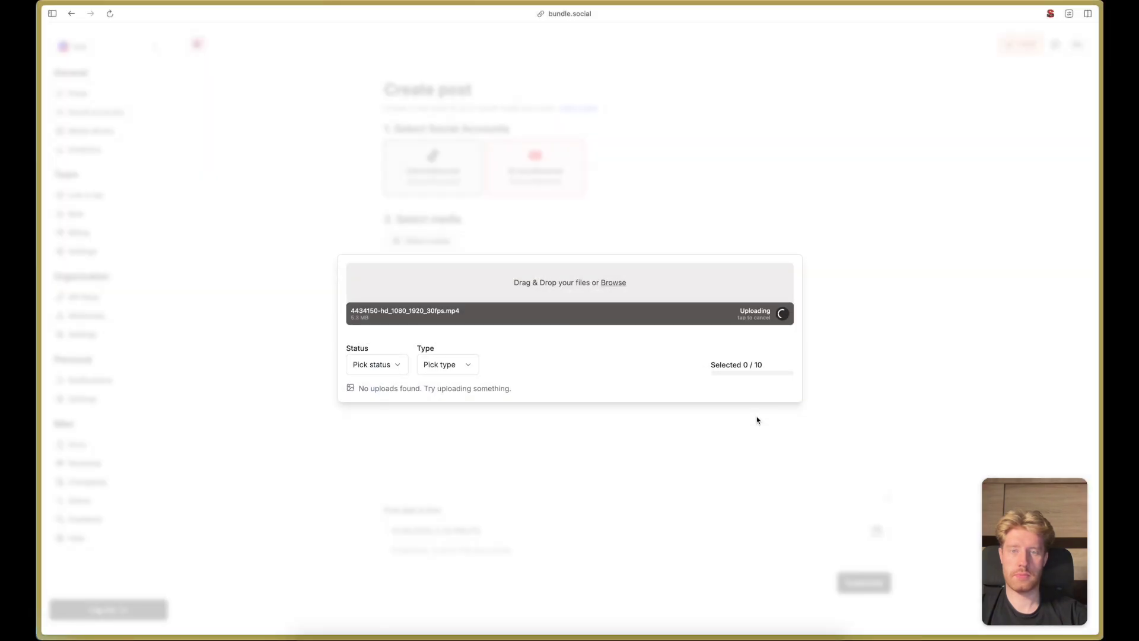
pyautogui.click(507, 319)
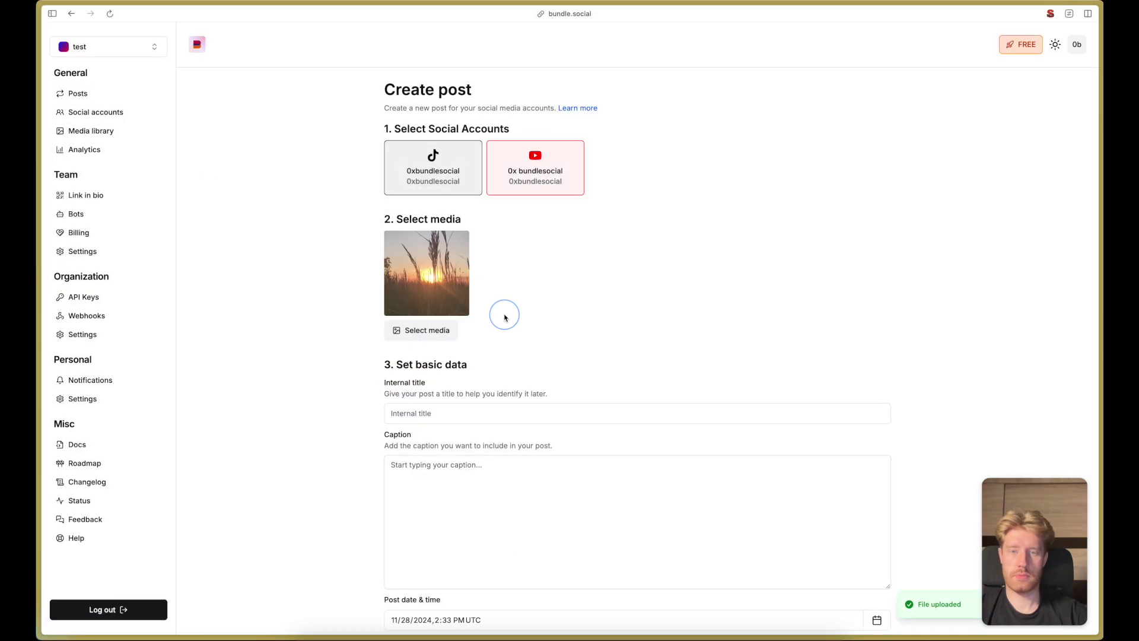
# Give the post internal title 'Test title' and caption 'Test caption'.
pyautogui.click(406, 410)
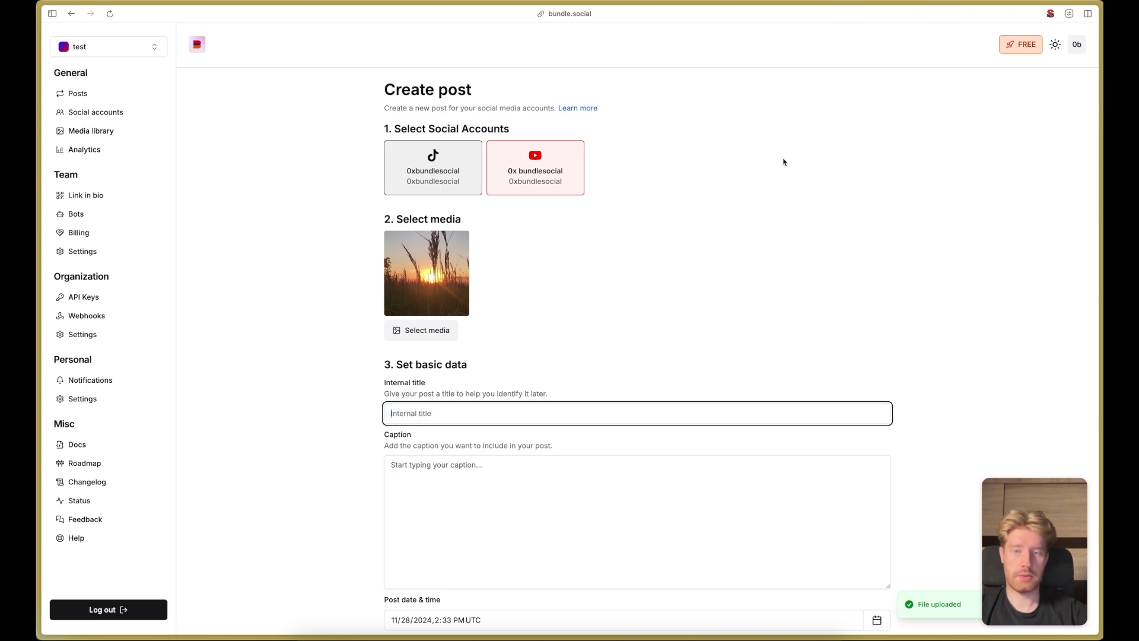
pyautogui.write('Ttes')
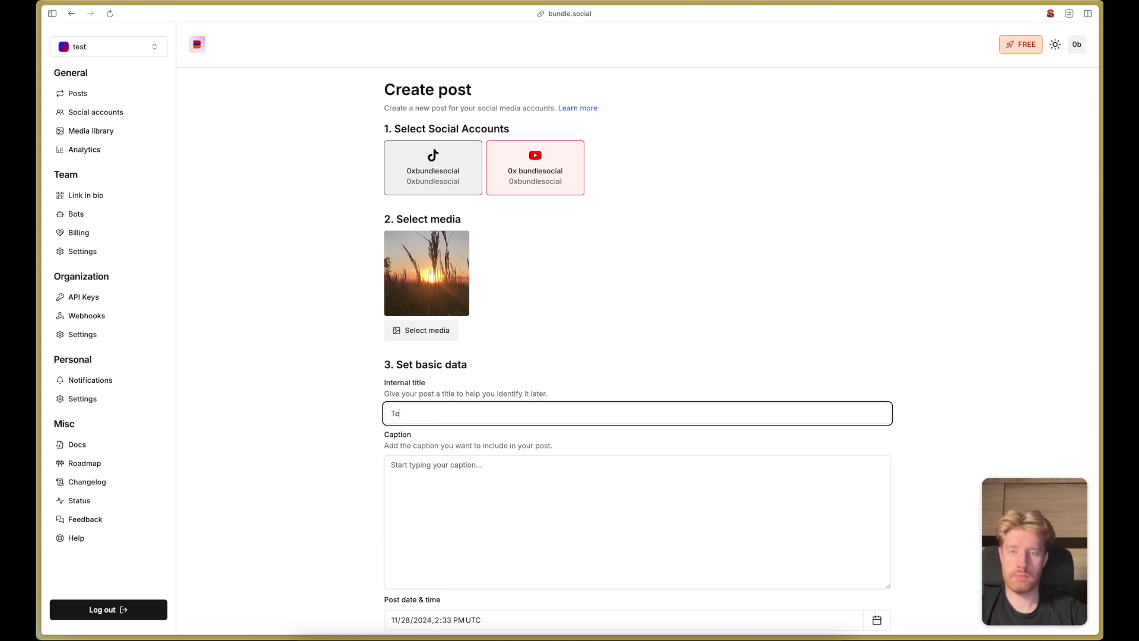
pyautogui.click(394, 464)
pyautogui.write('Test caption')
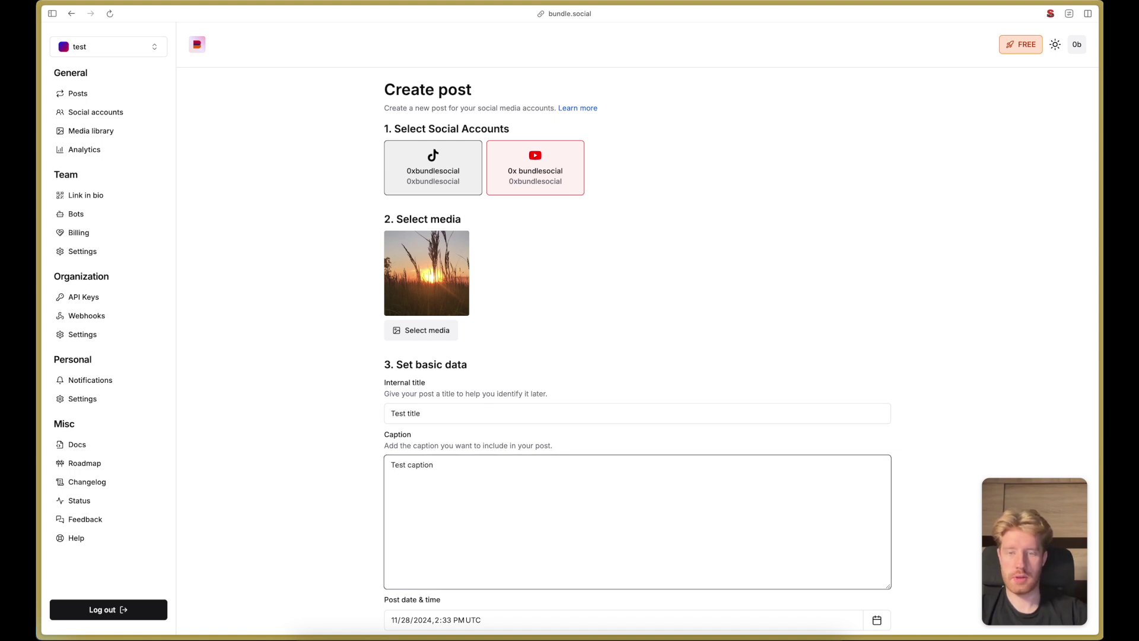
pyautogui.scroll(-2, 780, 163)
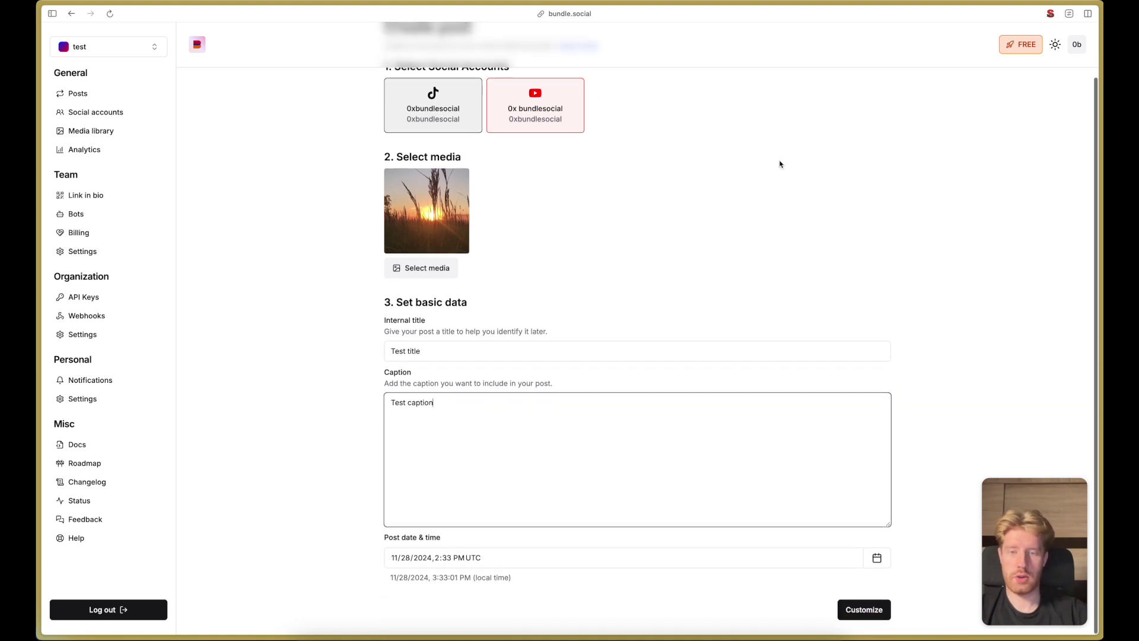
pyautogui.click(352, 487)
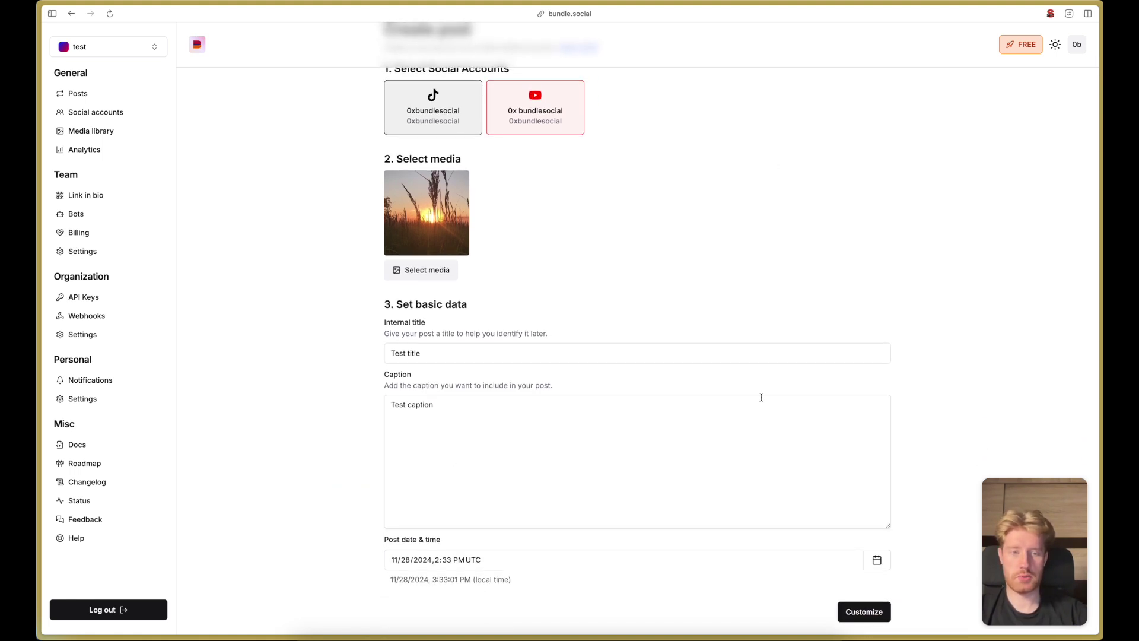
pyautogui.scroll(2, 759, 394)
pyautogui.scroll(-2, 761, 398)
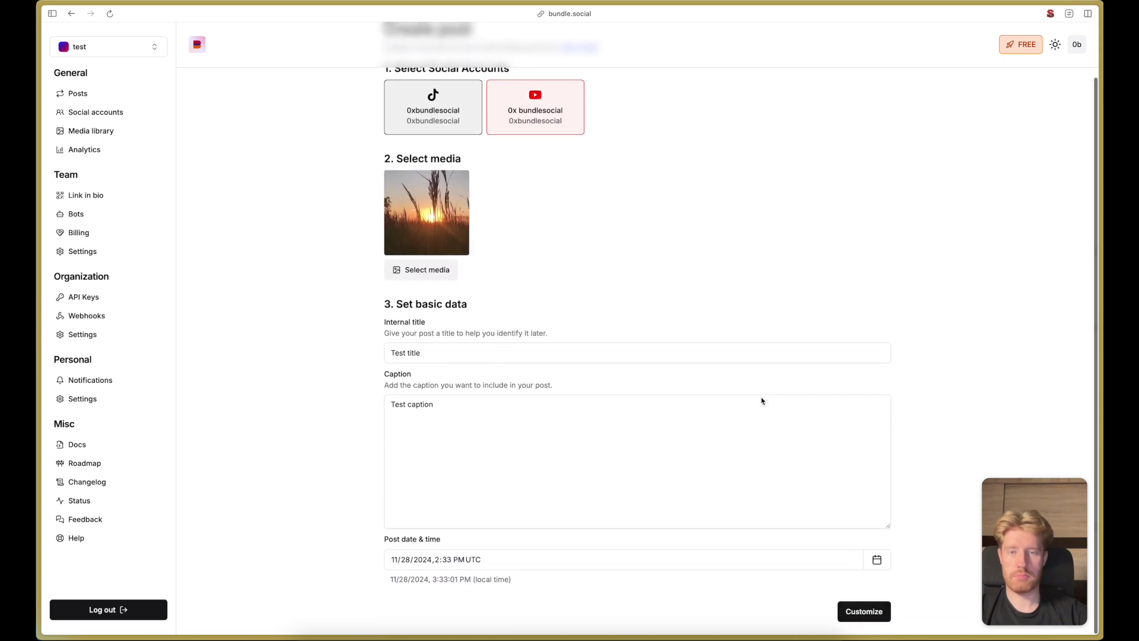
pyautogui.click(854, 614)
# Review the TikTok and YouTube post settings and publish to both platforms.
pyautogui.scroll(-5, 483, 183)
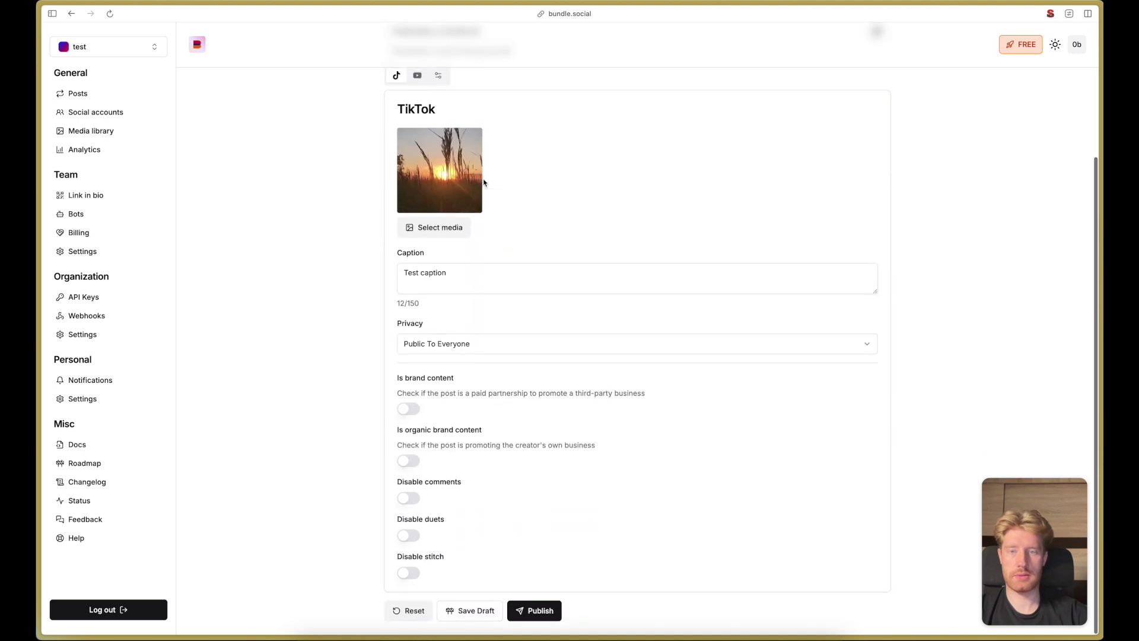
pyautogui.scroll(-2, 483, 182)
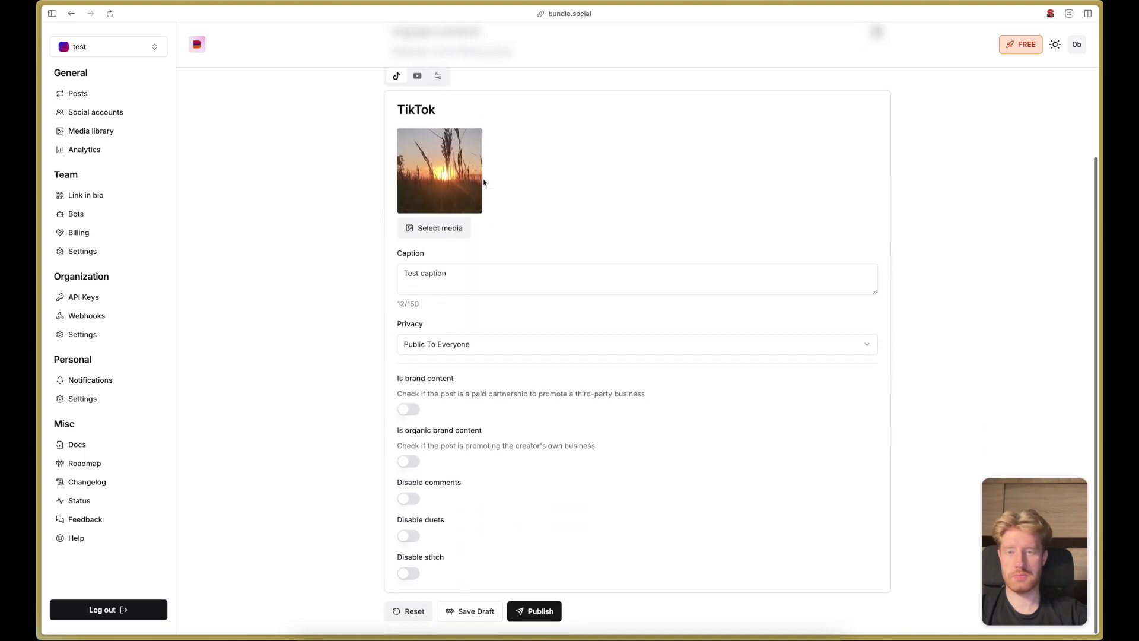
pyautogui.click(411, 78)
pyautogui.scroll(-3, 521, 260)
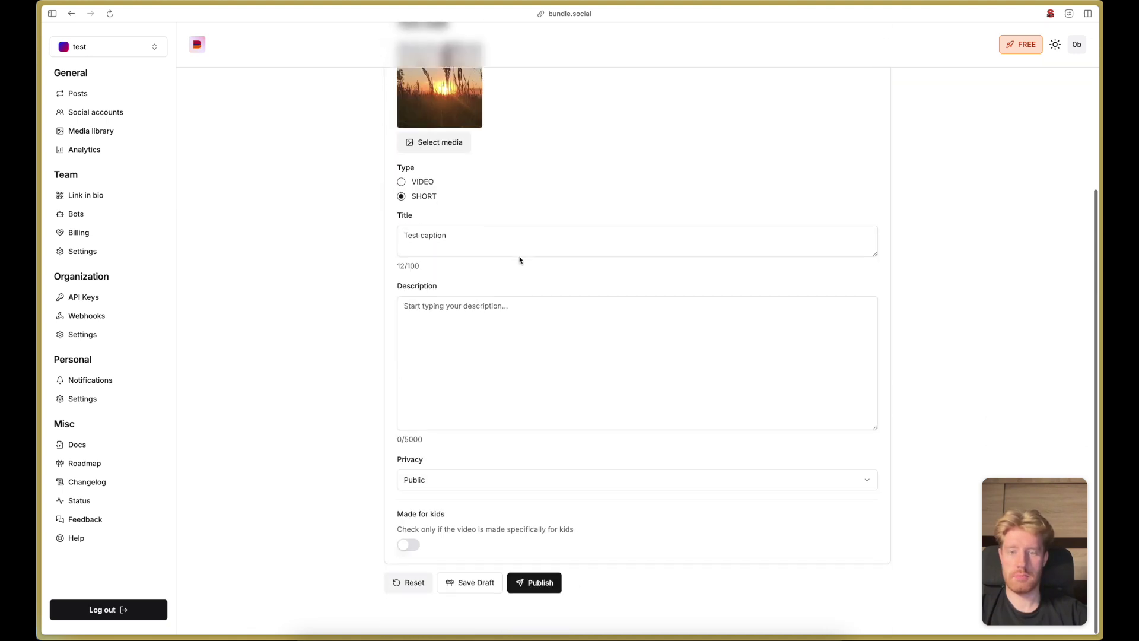
pyautogui.click(537, 615)
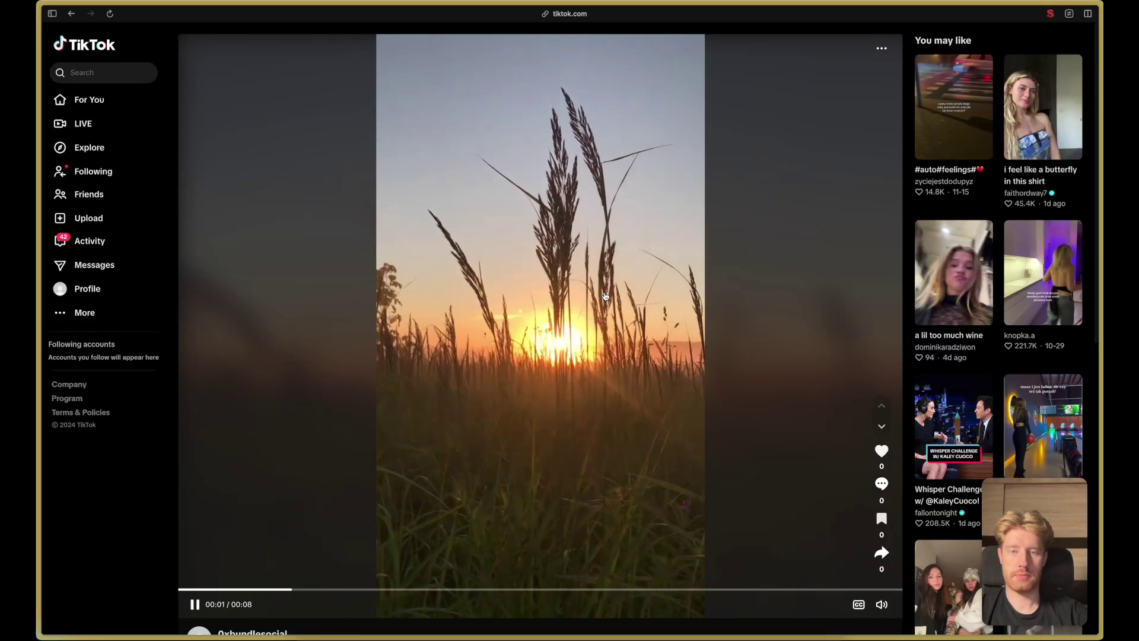
# Check the live TikTok and YouTube videos, then return to the posts list.
pyautogui.press('super+w')
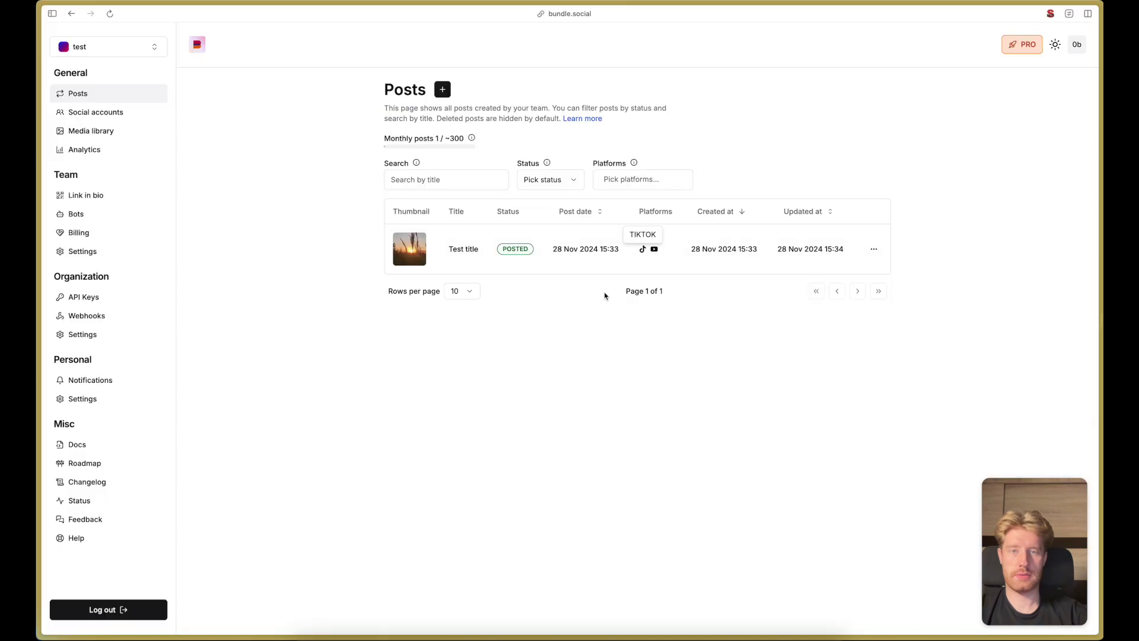
pyautogui.click(655, 250)
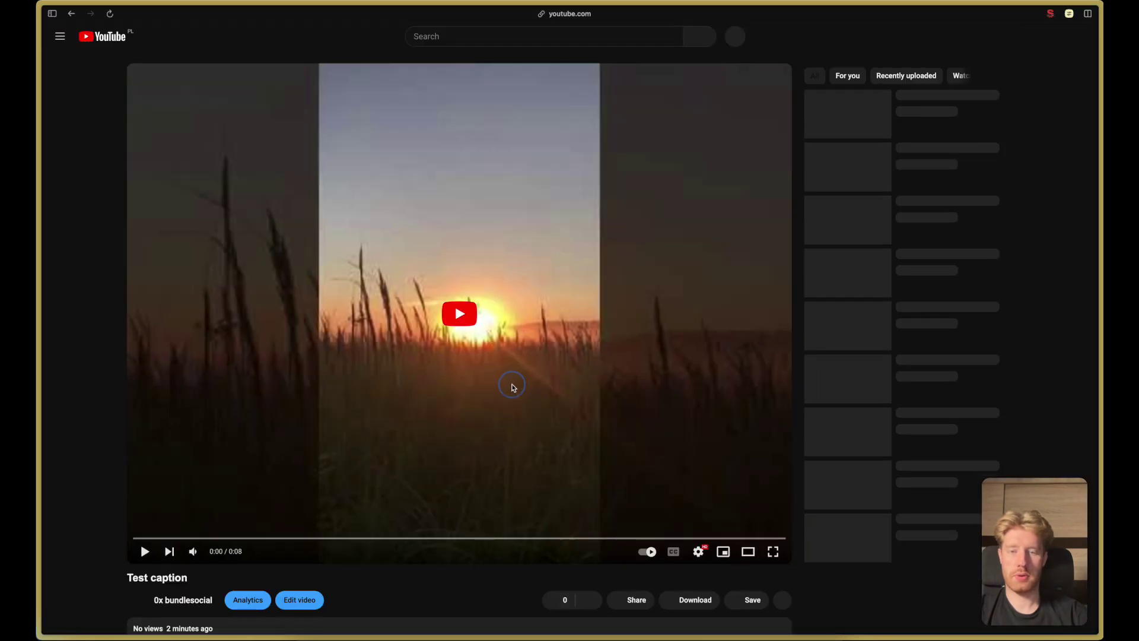
pyautogui.press('super+w')
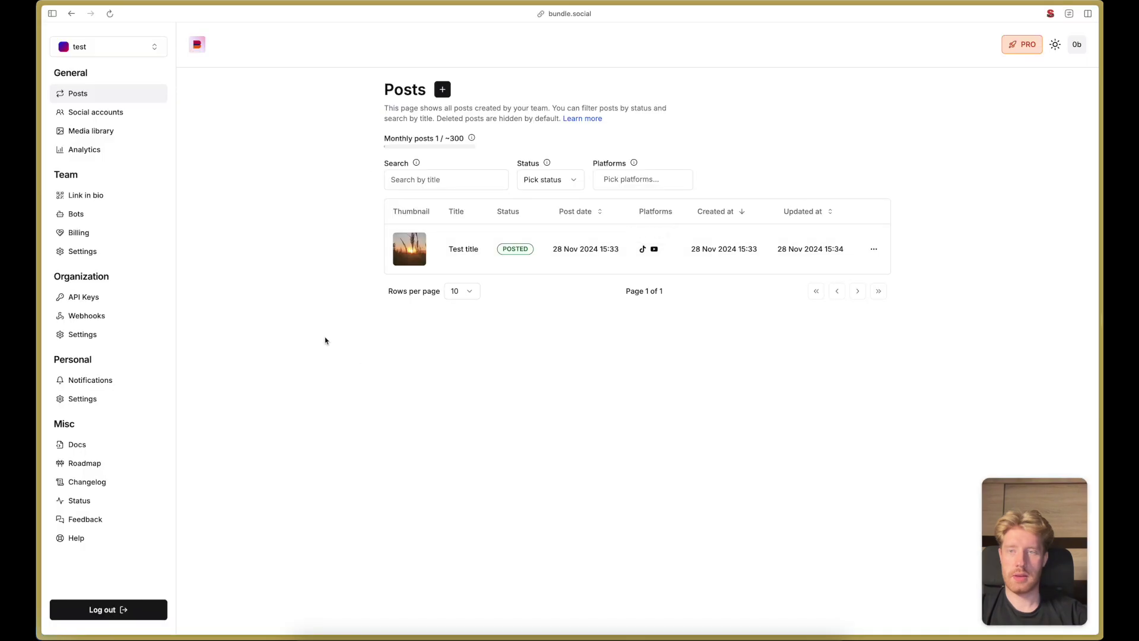
# Go via Social accounts to the Media library holding the sunset video.
pyautogui.click(98, 112)
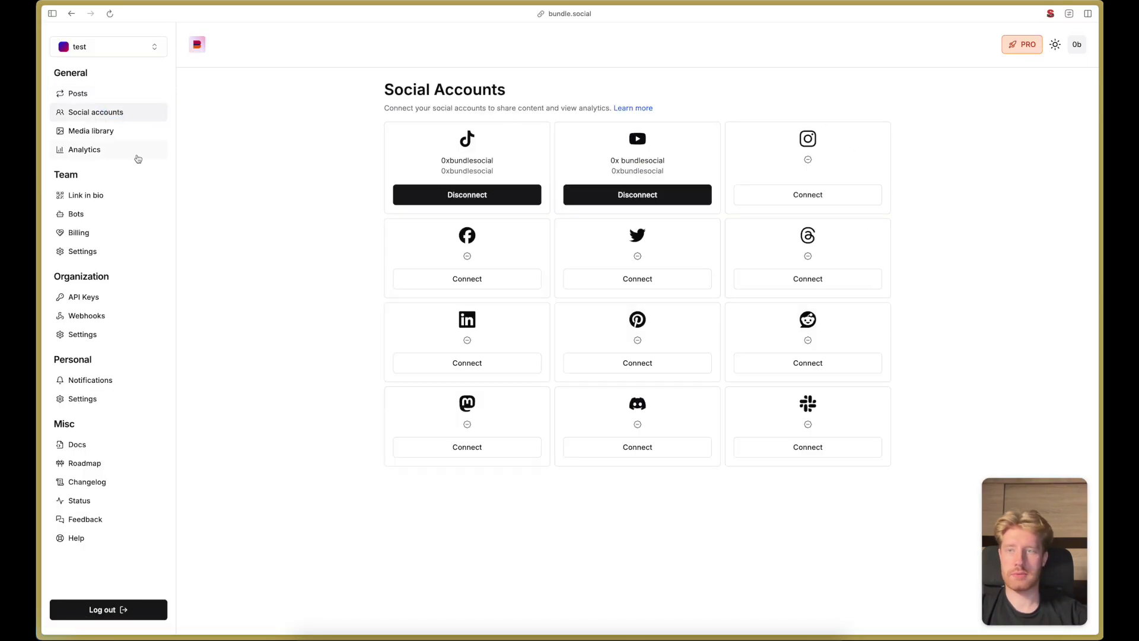
pyautogui.click(98, 136)
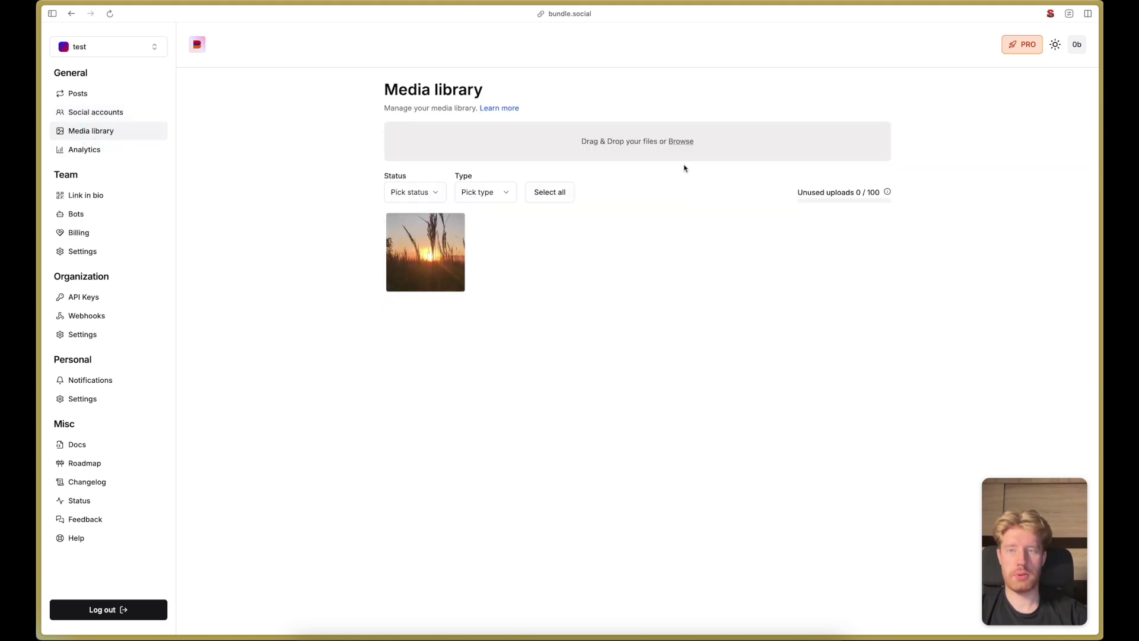
pyautogui.click(84, 149)
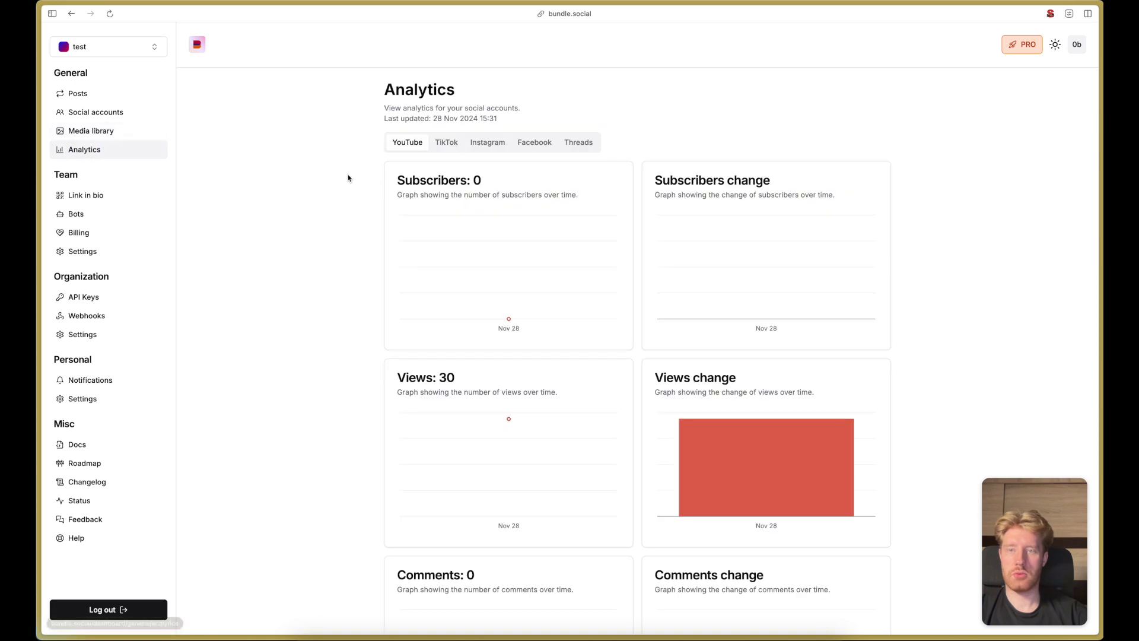
pyautogui.scroll(-10, 348, 178)
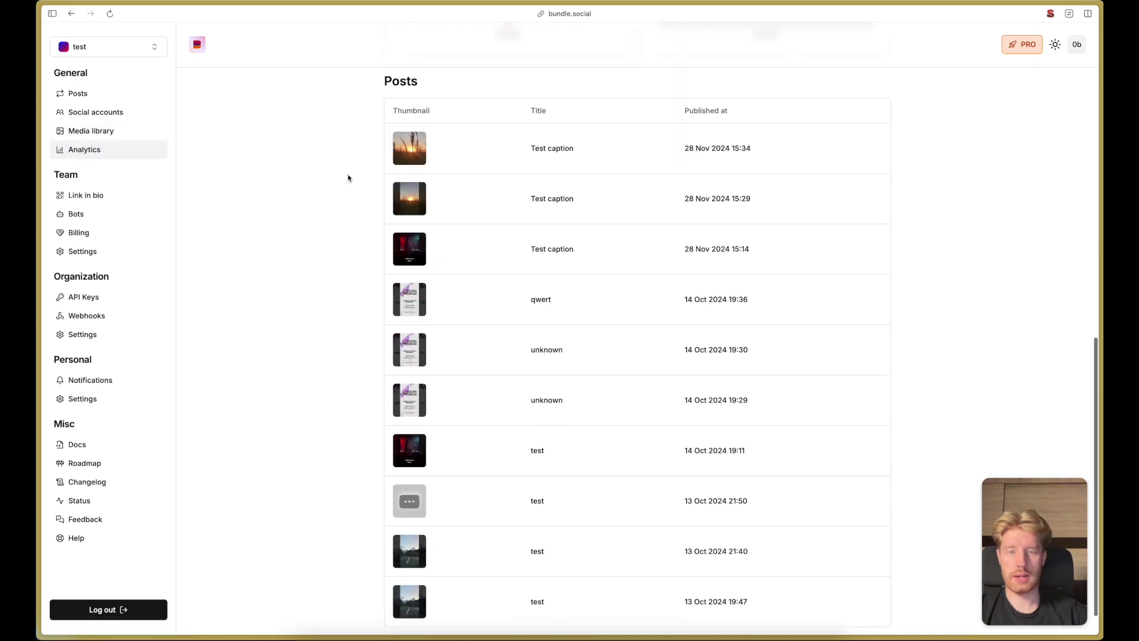
pyautogui.scroll(10, 349, 178)
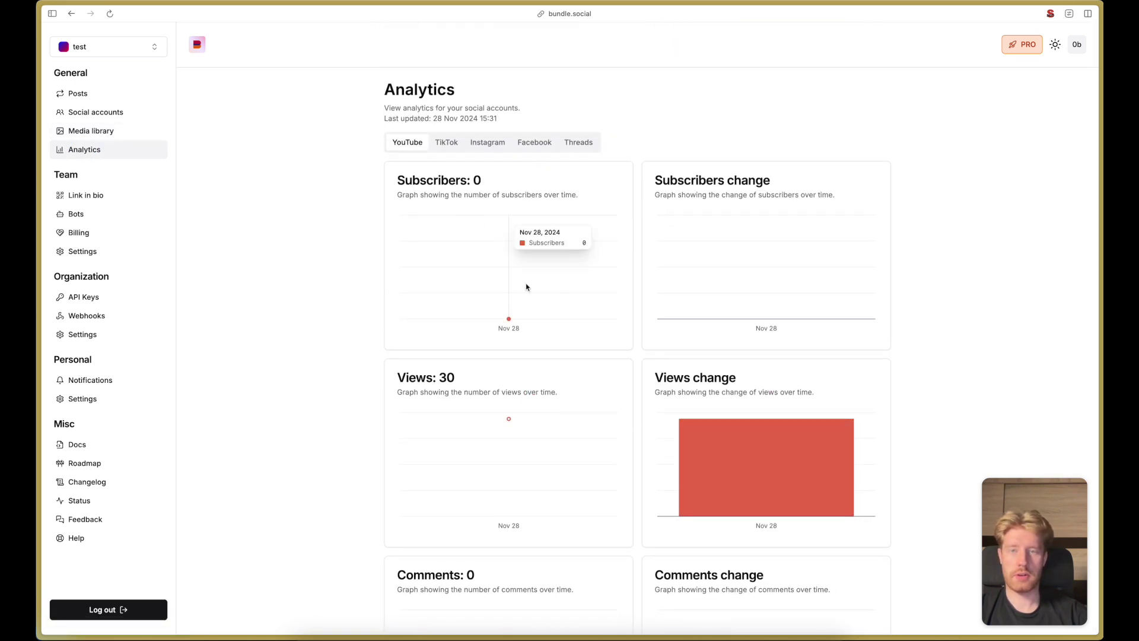
pyautogui.scroll(-15, 525, 287)
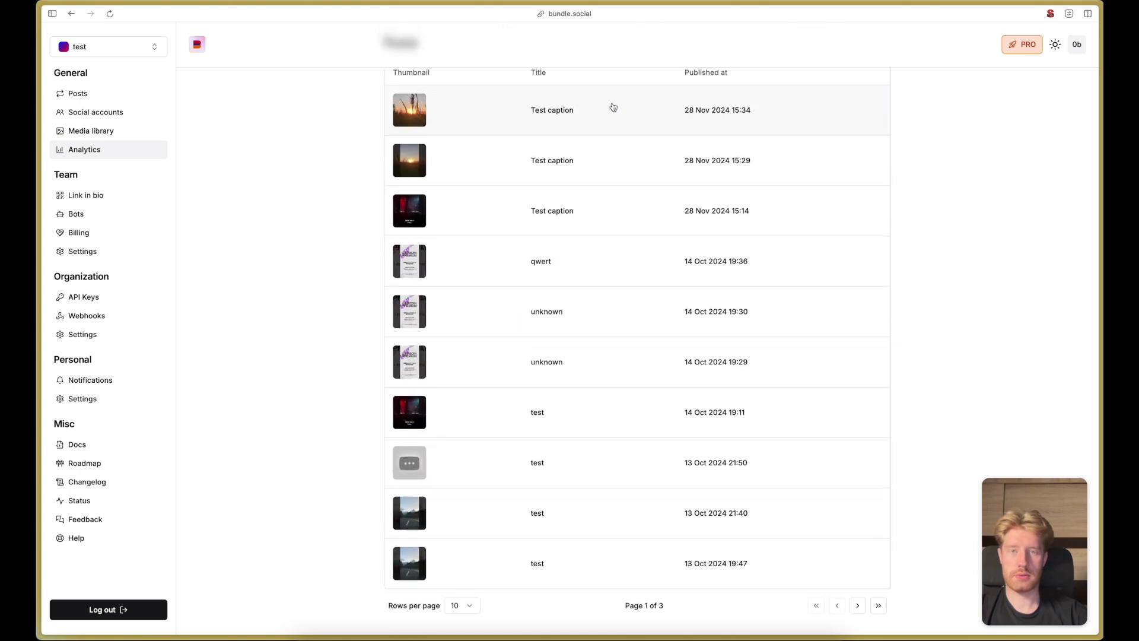
pyautogui.click(613, 106)
pyautogui.scroll(-8, 628, 206)
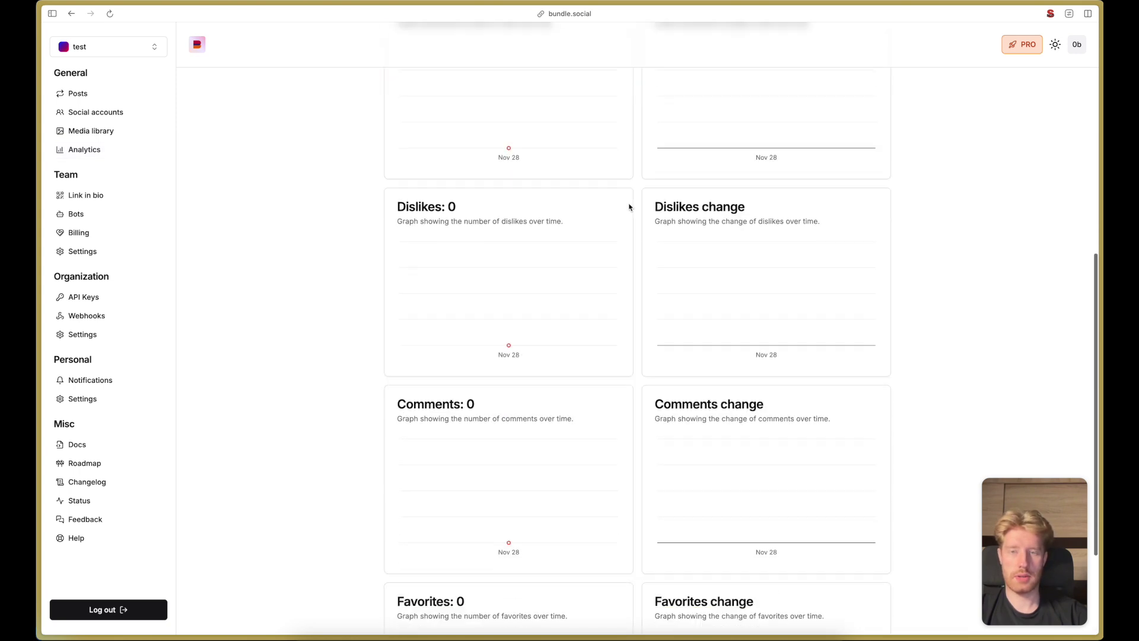
pyautogui.scroll(10, 629, 205)
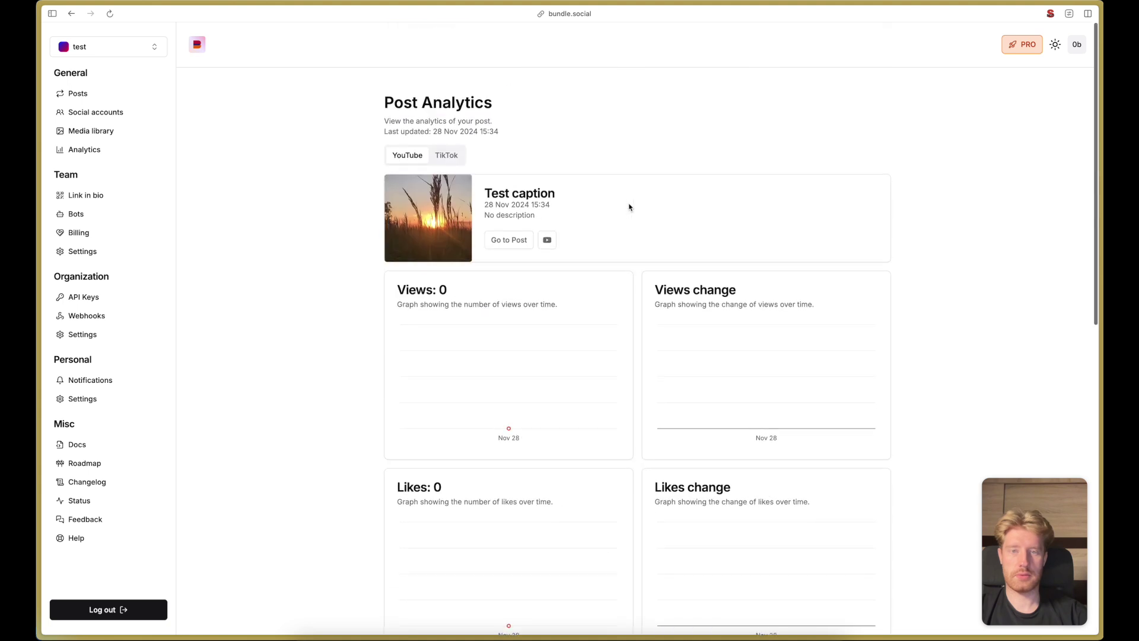
pyautogui.click(71, 13)
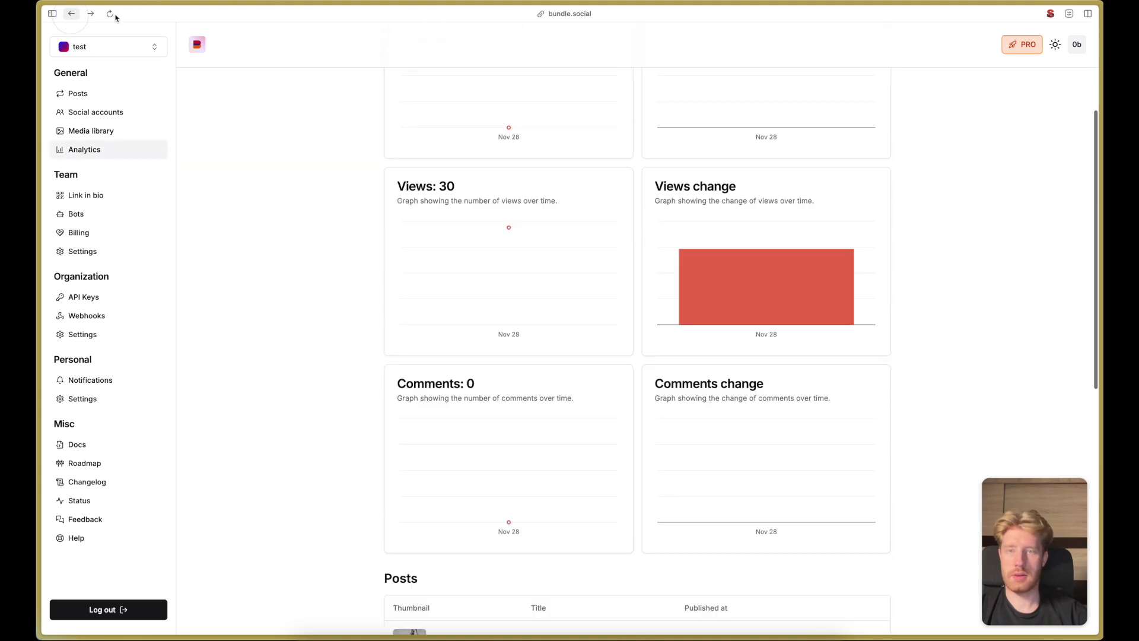
pyautogui.click(71, 13)
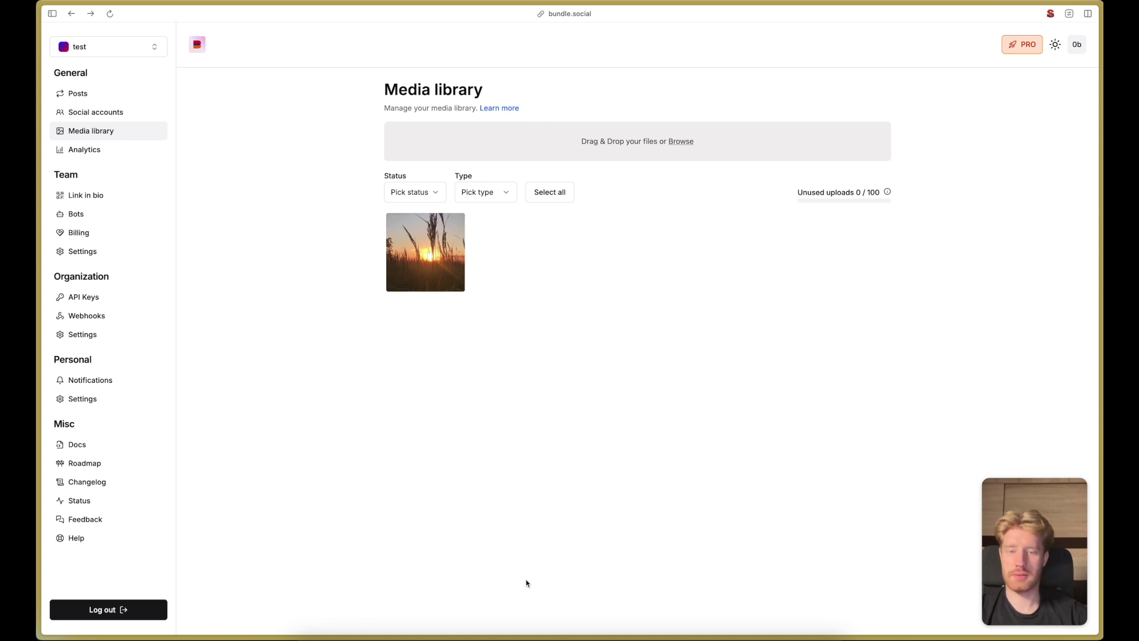
pyautogui.press('super+bracketleft')
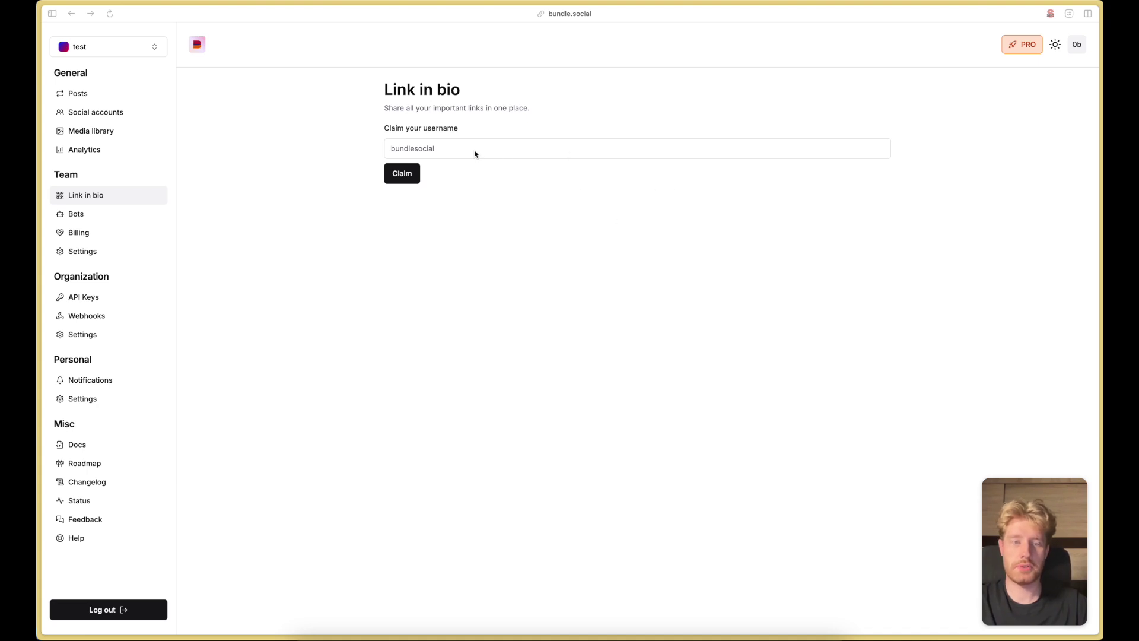
# Claim a username for the link-in-bio page and upload logo_64.png as the avatar.
pyautogui.click(443, 147)
pyautogui.write('0xbundlesocialtest')
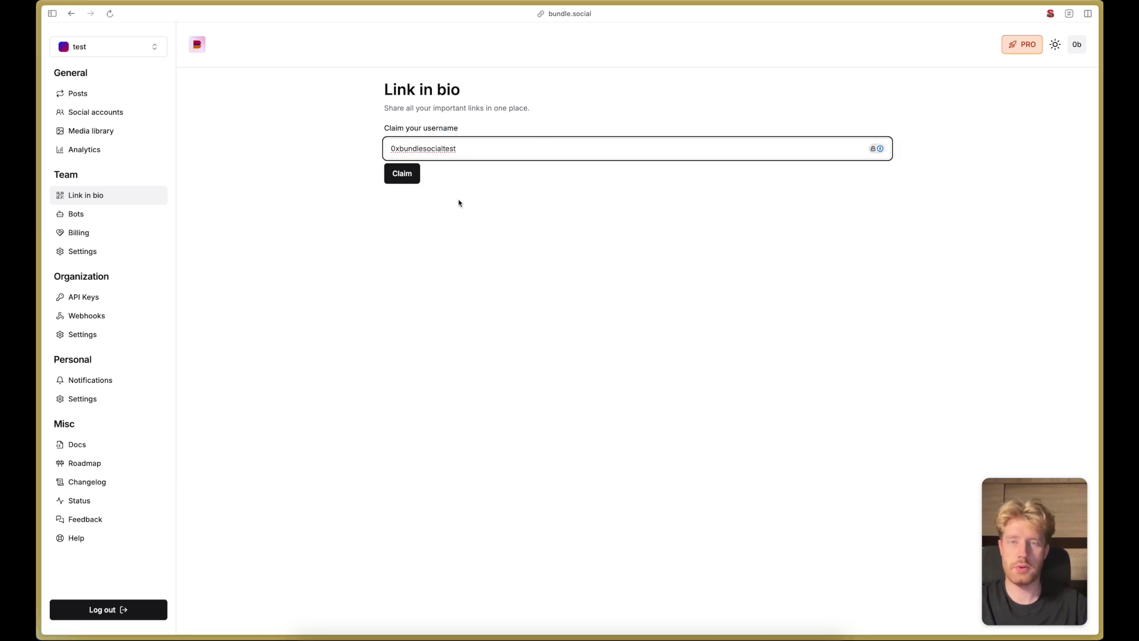
pyautogui.press('Return')
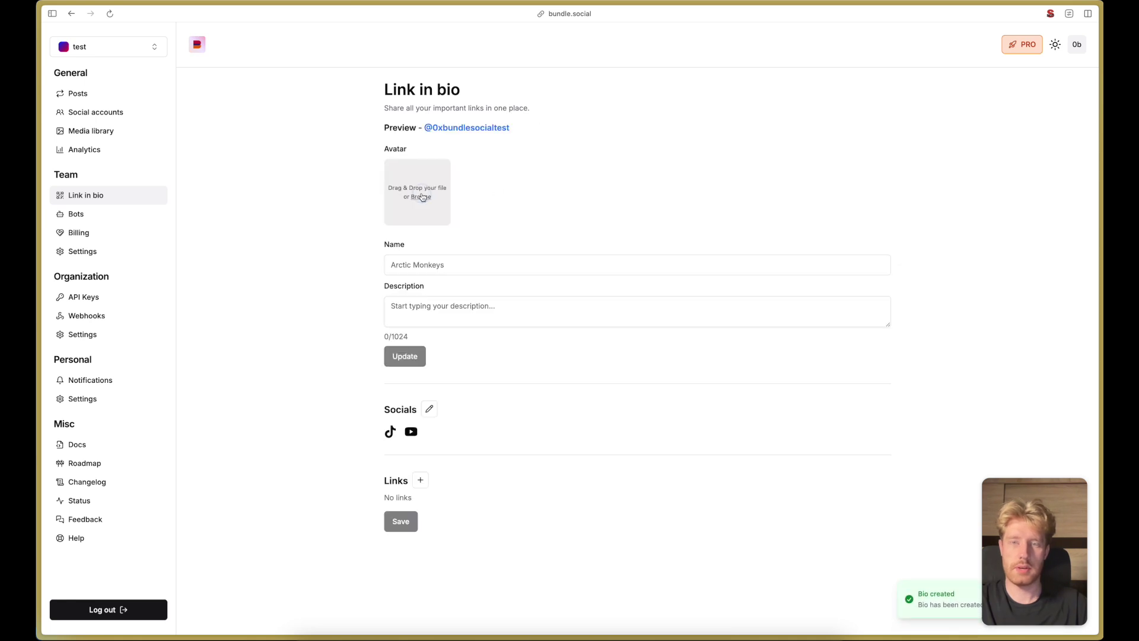
pyautogui.click(423, 197)
pyautogui.doubleClick(676, 332)
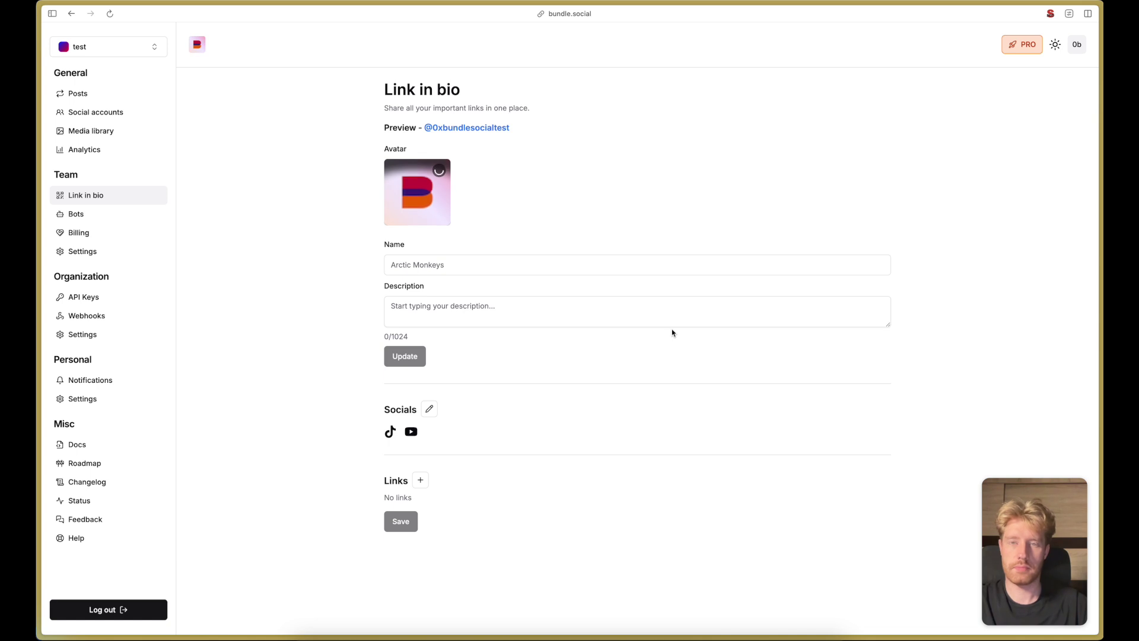
# Fill in the profile name and description 'Test description', and save them.
pyautogui.click(434, 268)
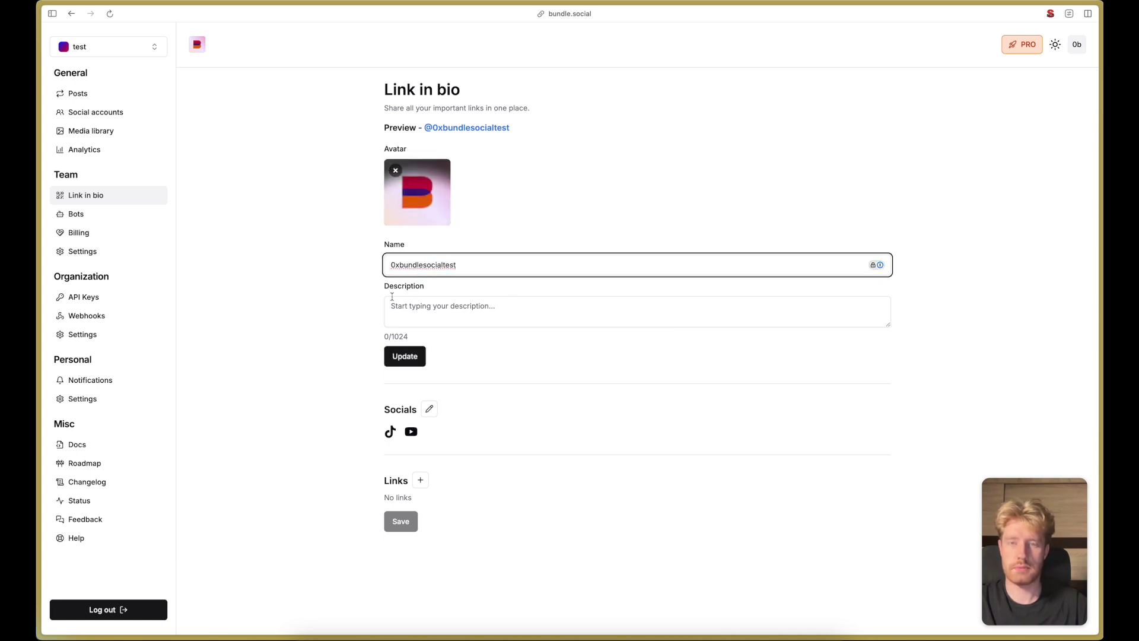
pyautogui.click(434, 319)
pyautogui.write('T')
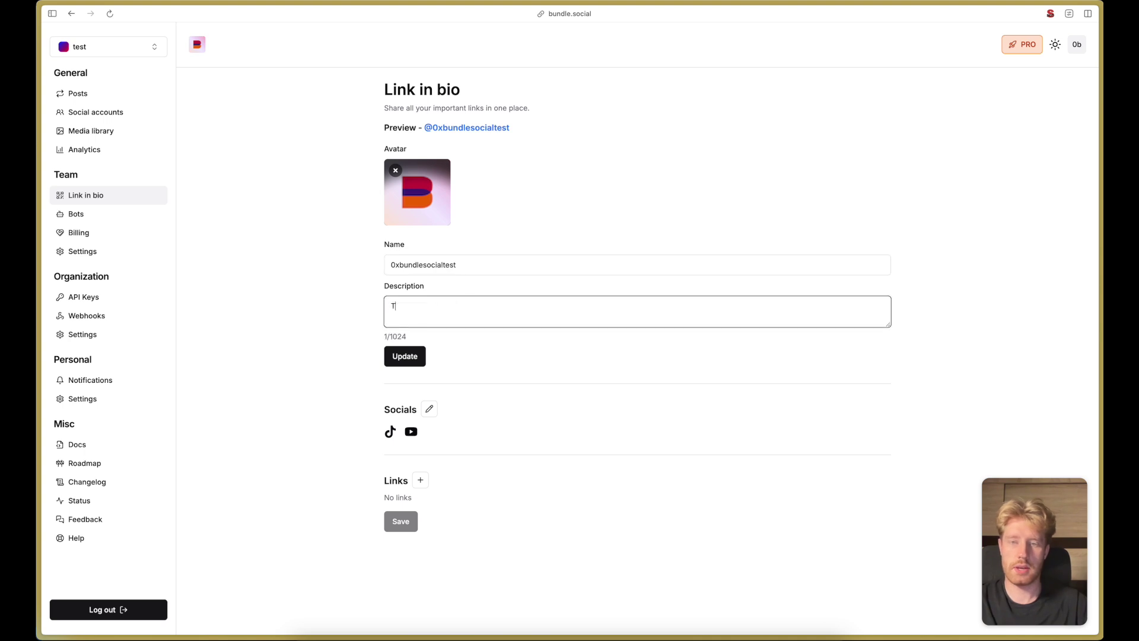
pyautogui.write('est description')
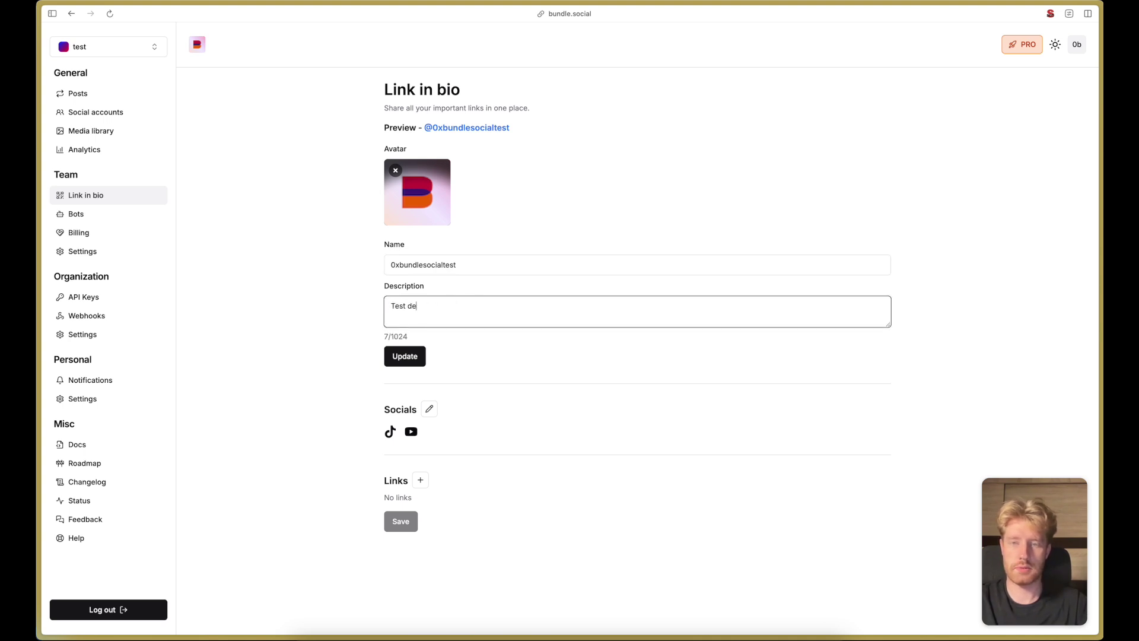
pyautogui.click(414, 356)
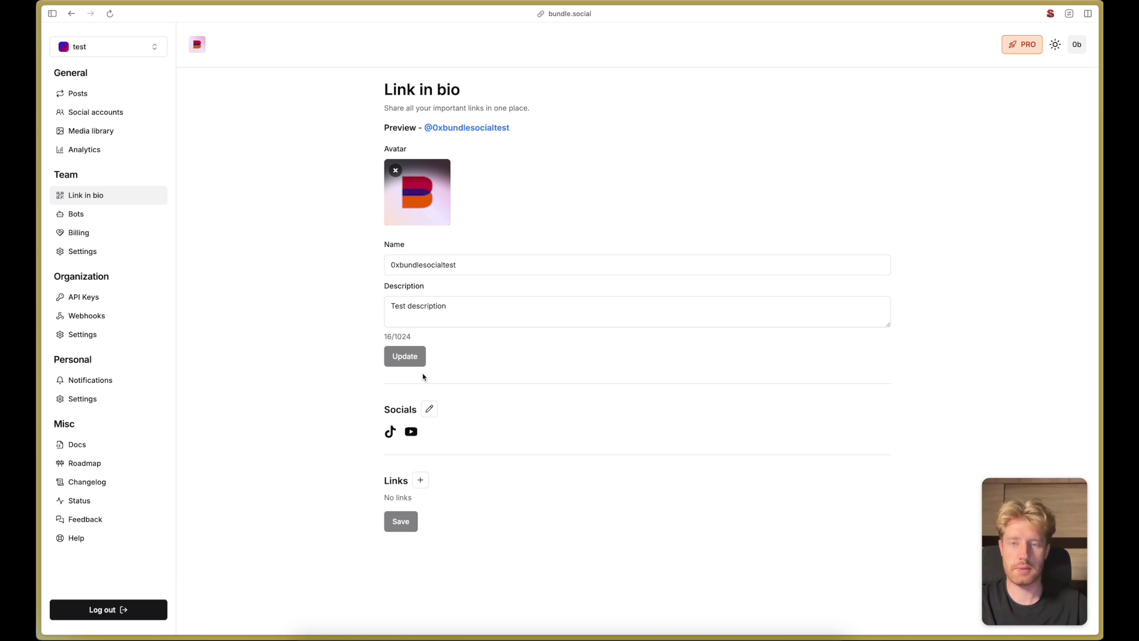
pyautogui.click(420, 480)
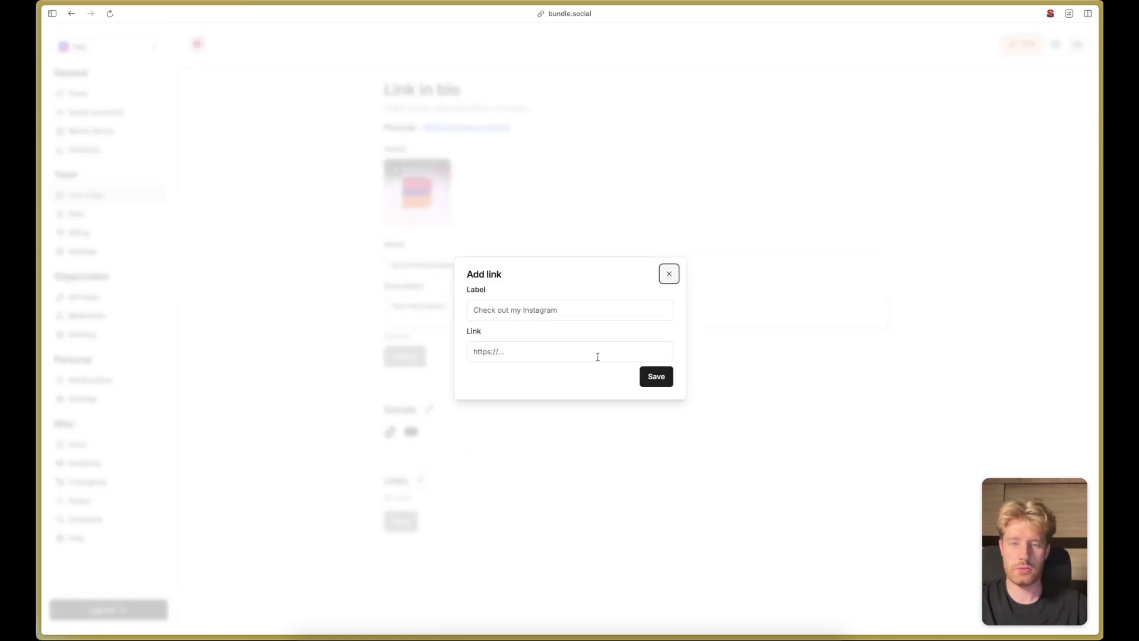
pyautogui.click(527, 310)
pyautogui.write('Check out my book')
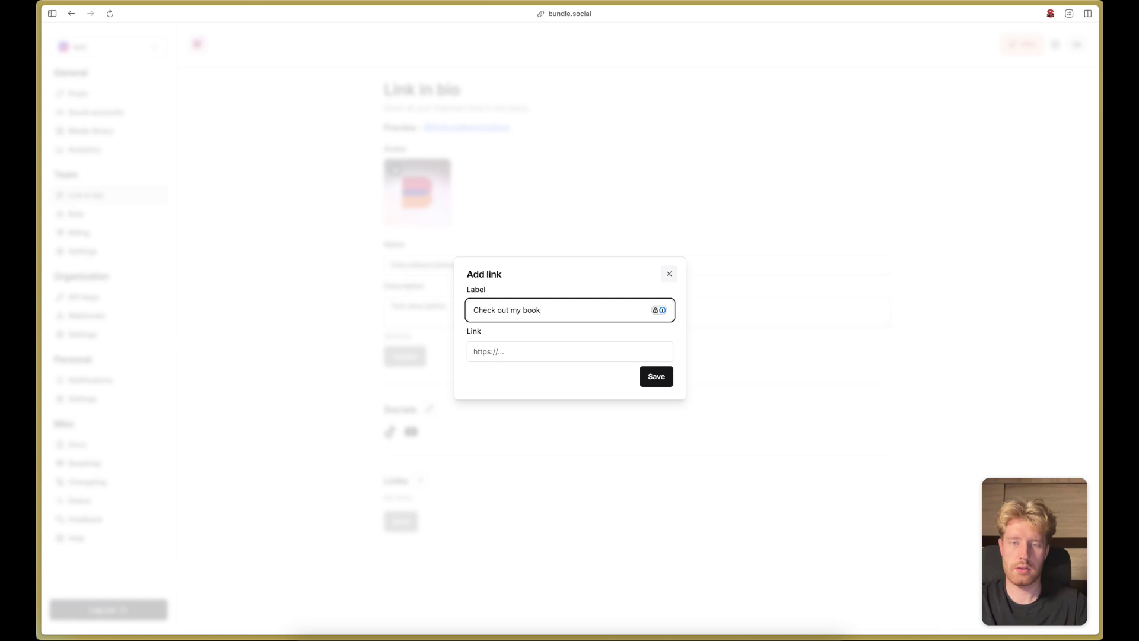
pyautogui.click(570, 351)
pyautogui.write('https://amazon.com')
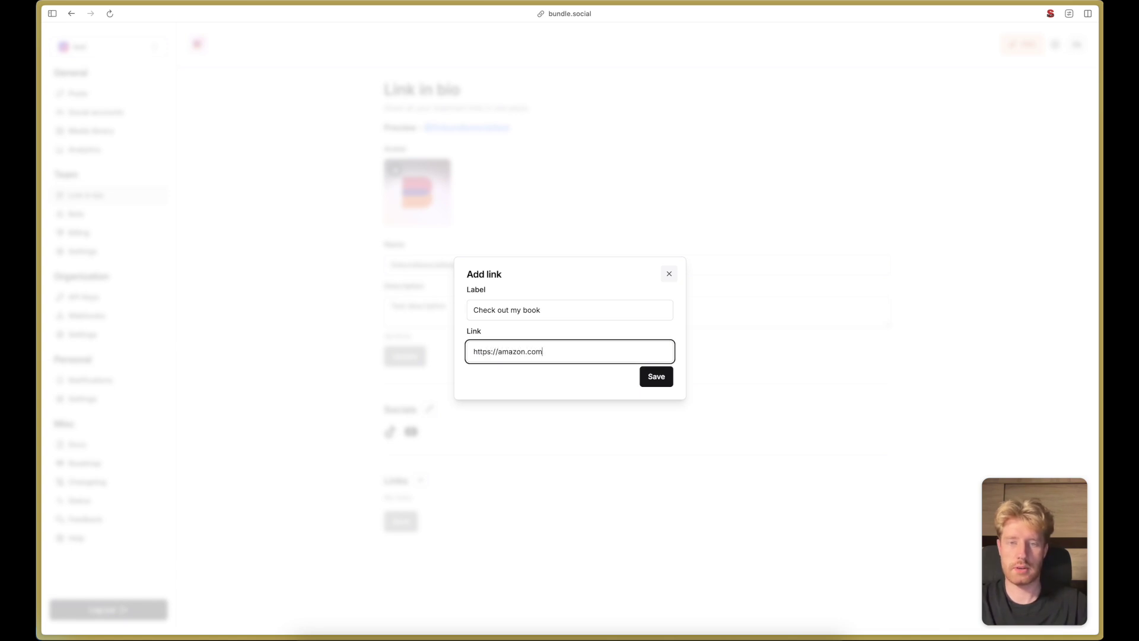
pyautogui.click(659, 378)
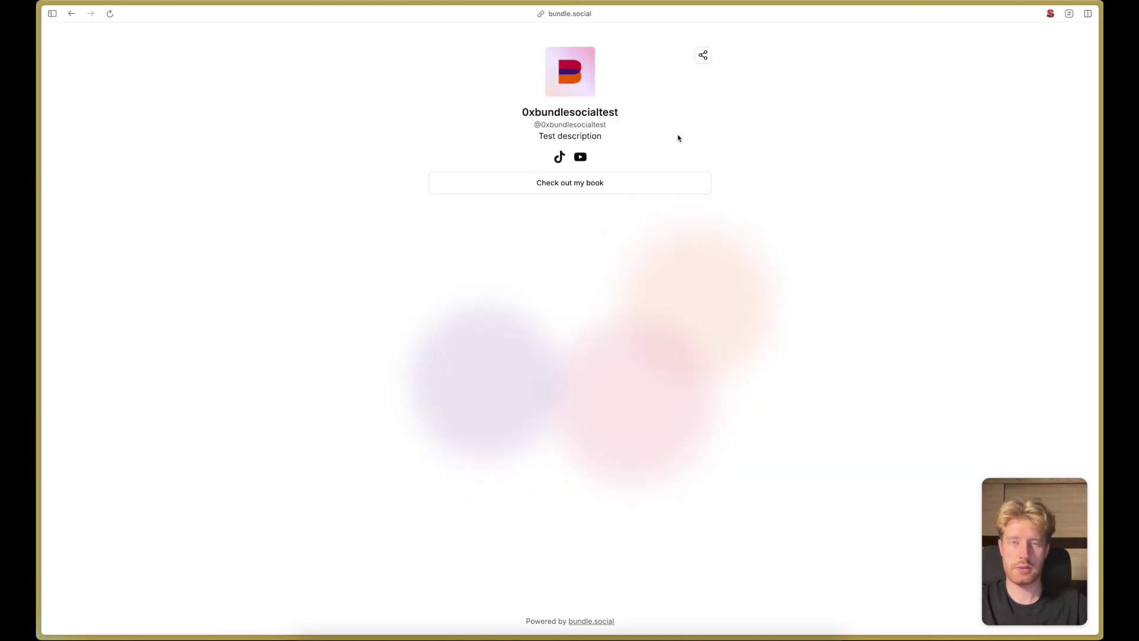
# Try the book link on the preview page and review its click analytics.
pyautogui.click(592, 185)
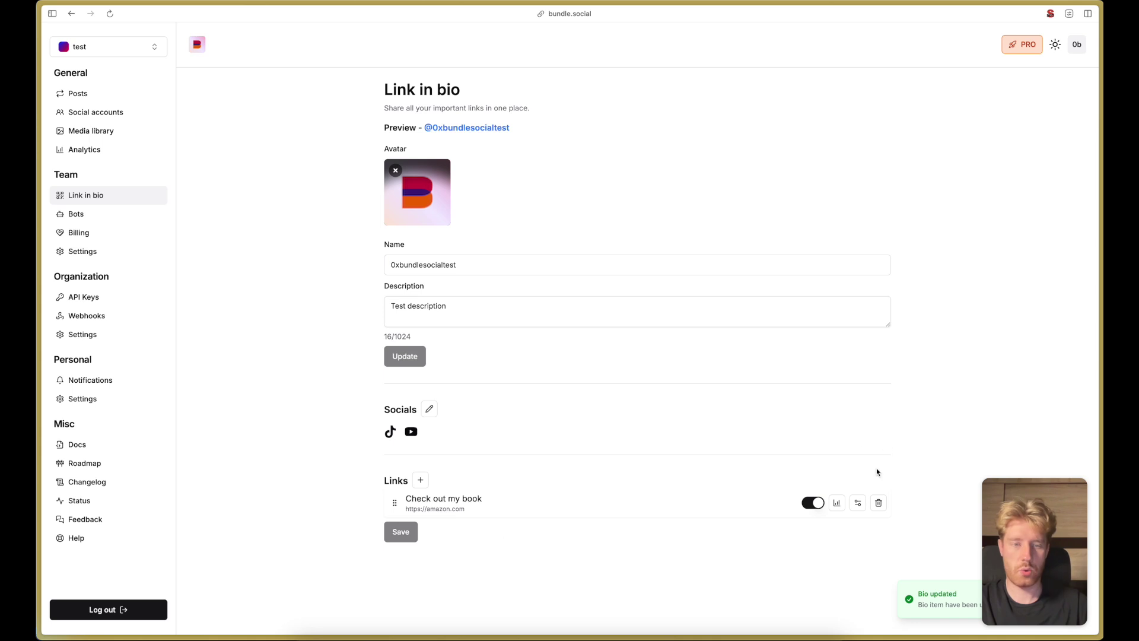
pyautogui.click(836, 504)
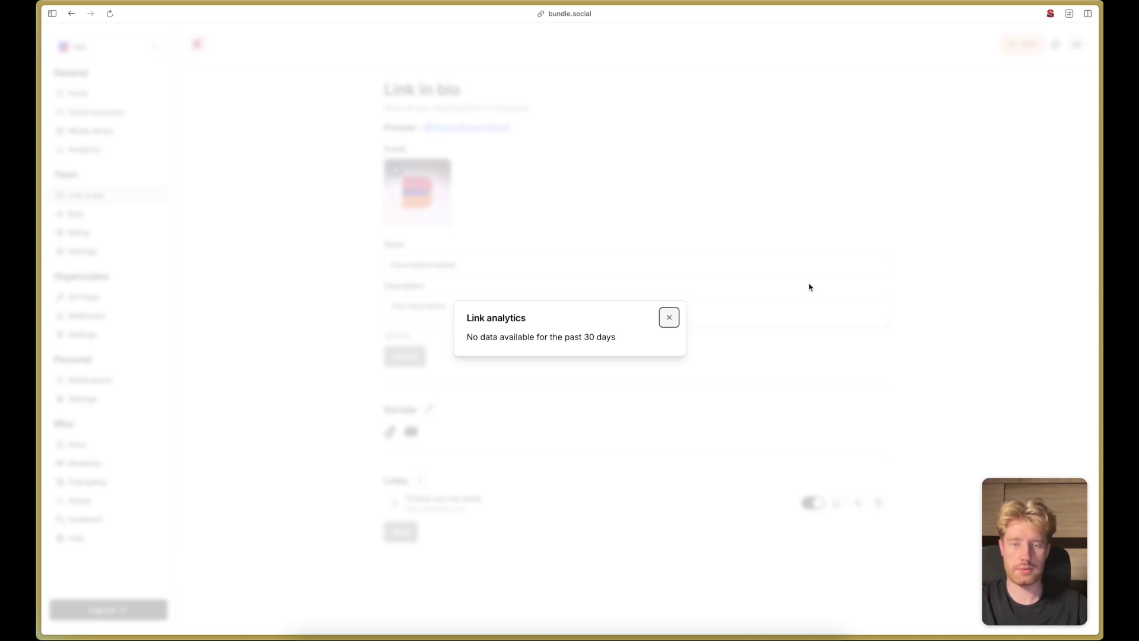
pyautogui.click(809, 287)
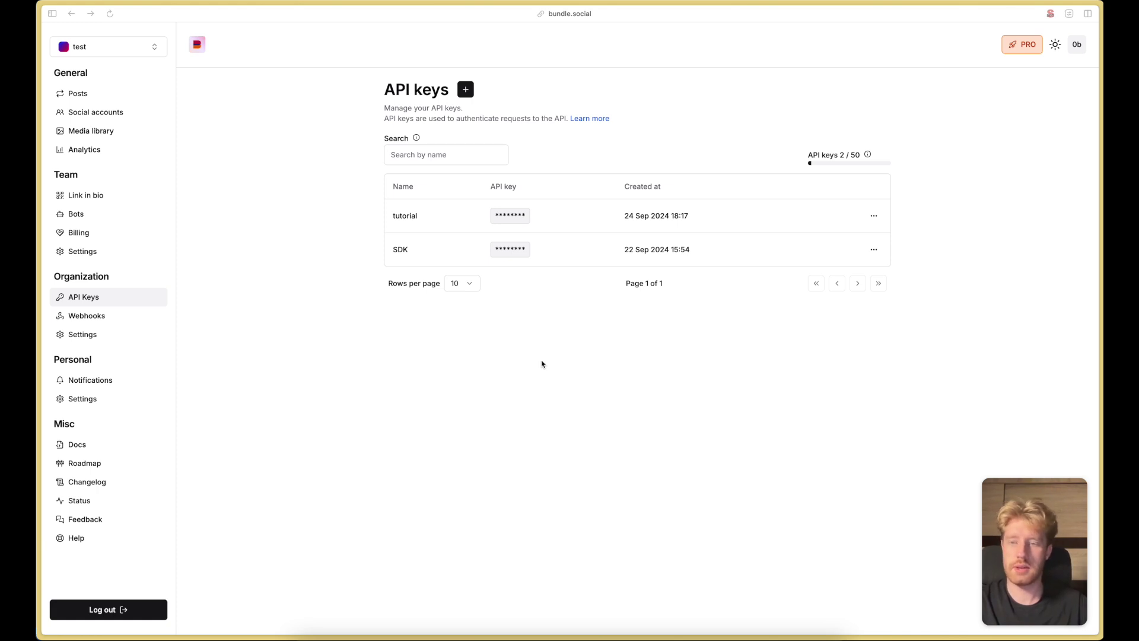
# Go from Docs through API Reference, OpenAPI and the Docs client to the Get health endpoint page.
pyautogui.click(76, 444)
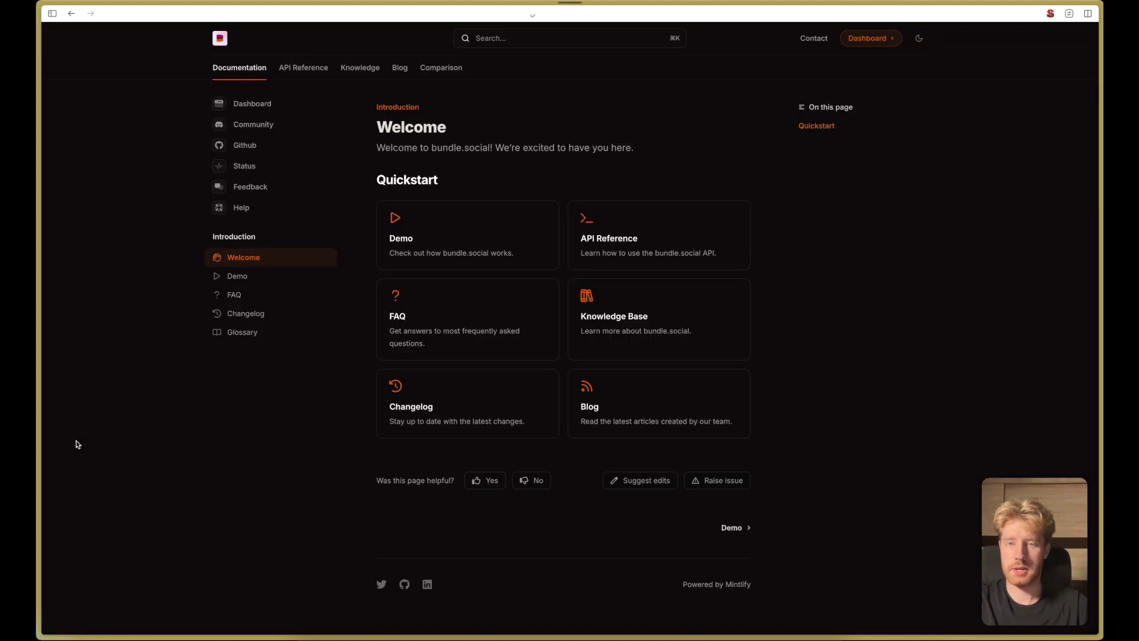
pyautogui.click(650, 235)
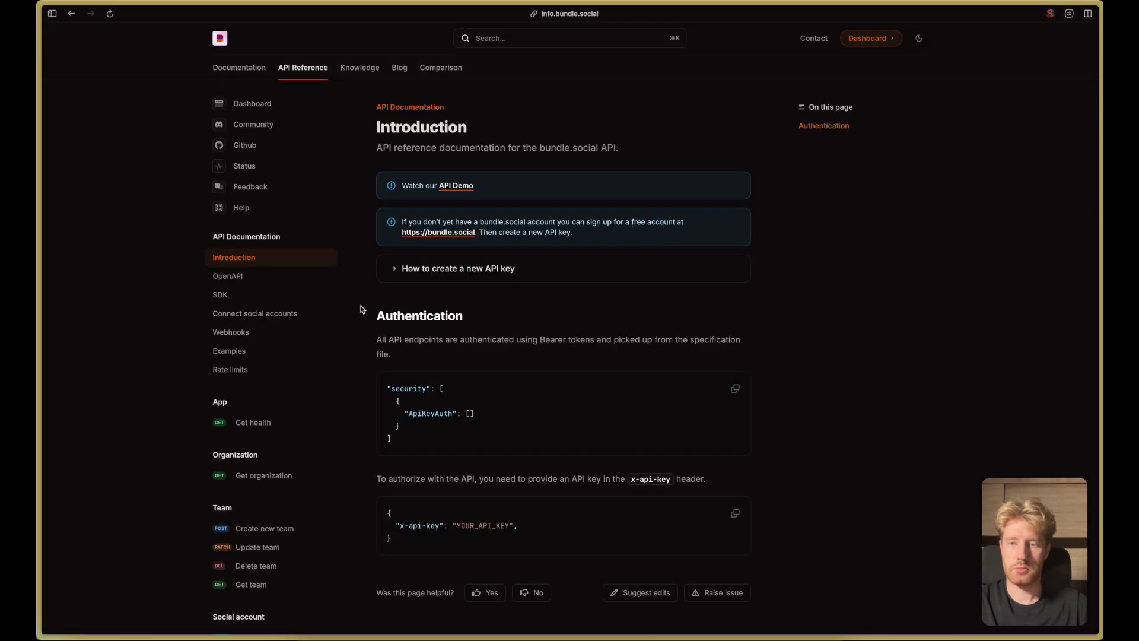
pyautogui.scroll(-2, 334, 304)
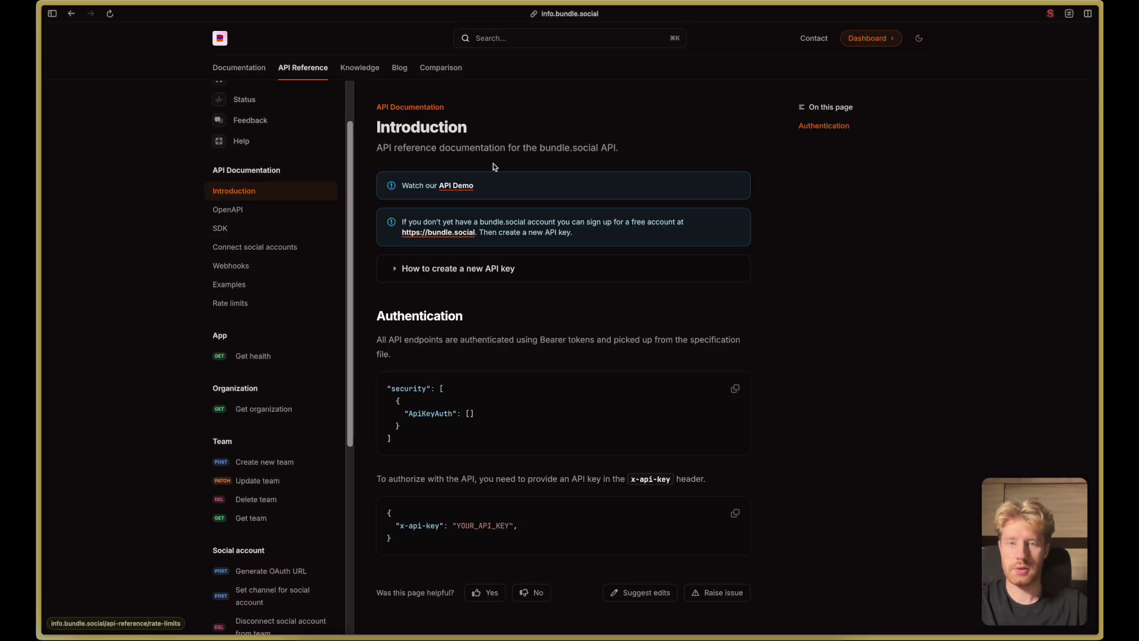
pyautogui.click(266, 211)
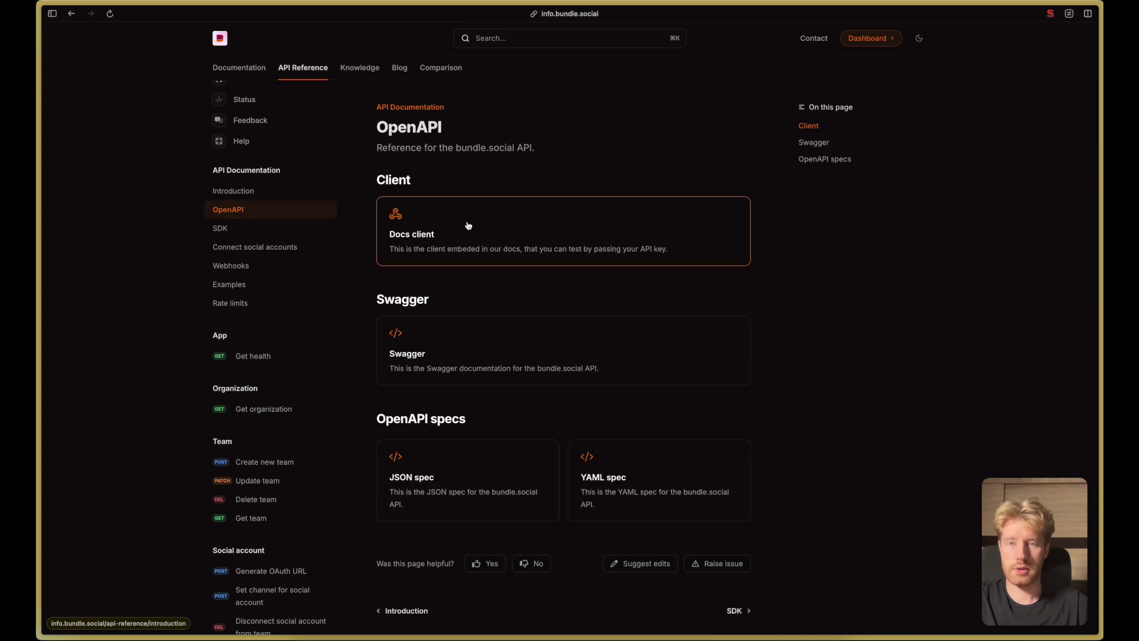
pyautogui.click(479, 261)
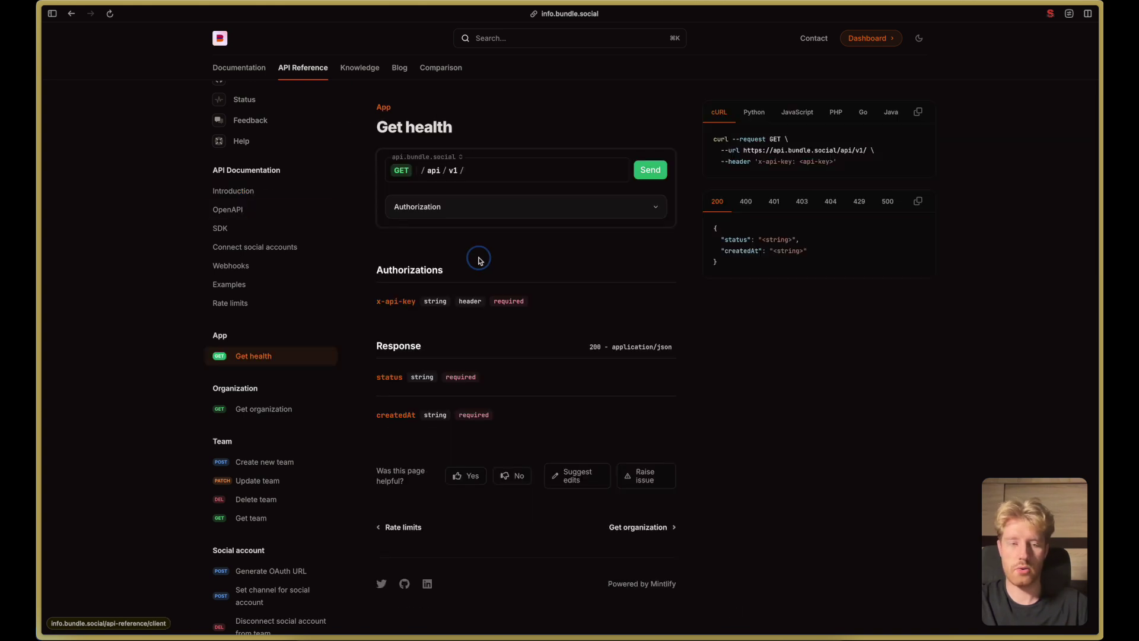
pyautogui.scroll(-2, 479, 261)
pyautogui.scroll(2, 479, 261)
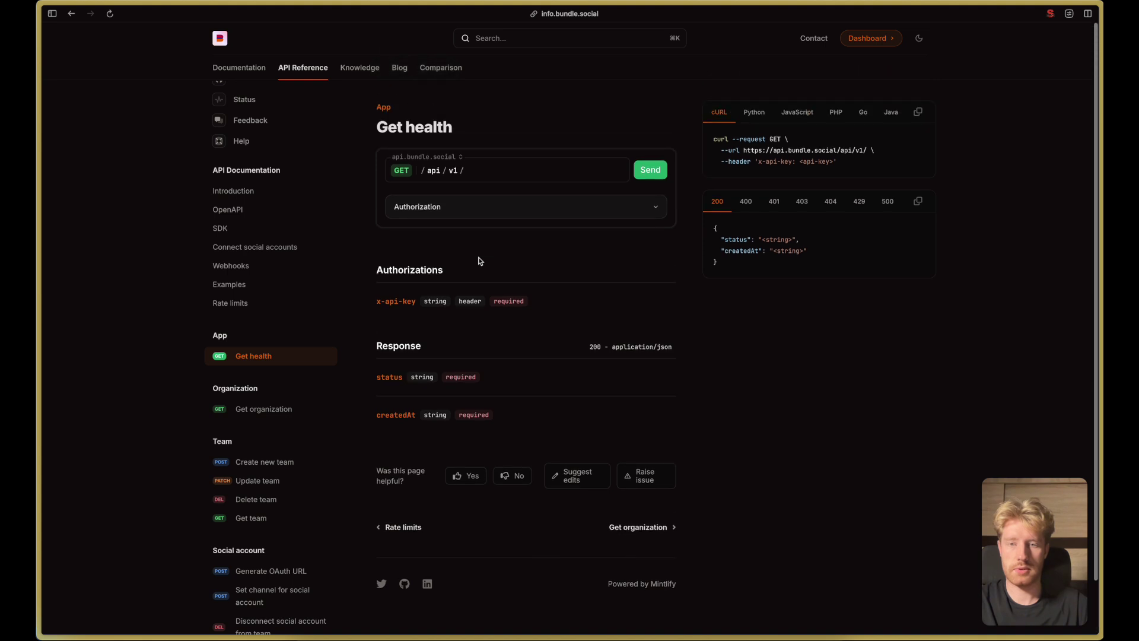
pyautogui.scroll(-5, 293, 407)
pyautogui.scroll(6, 293, 403)
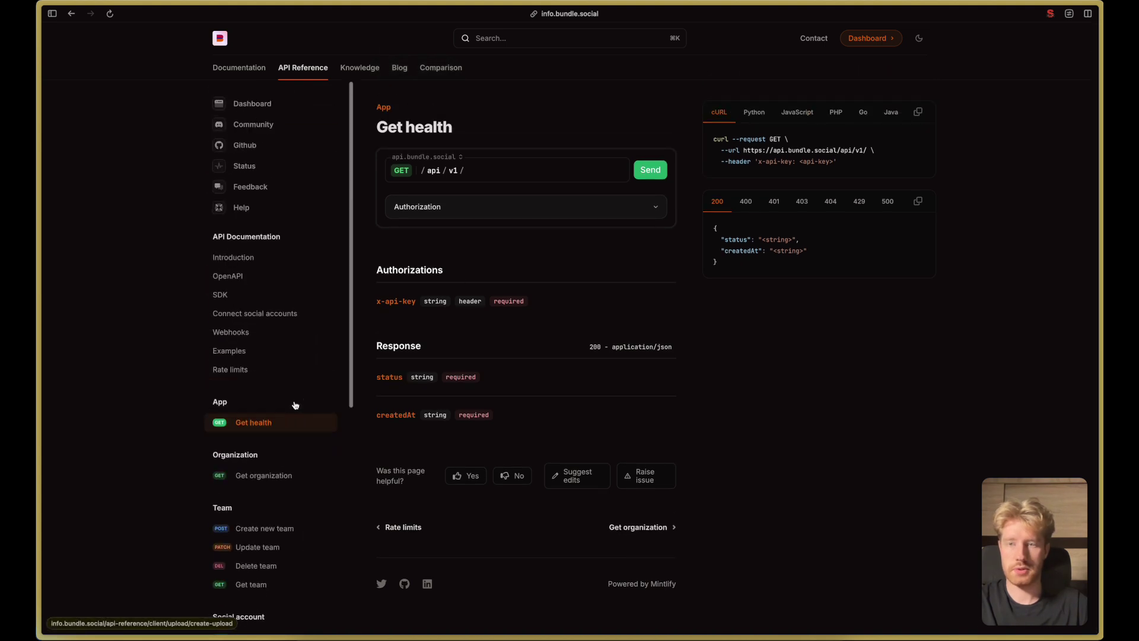